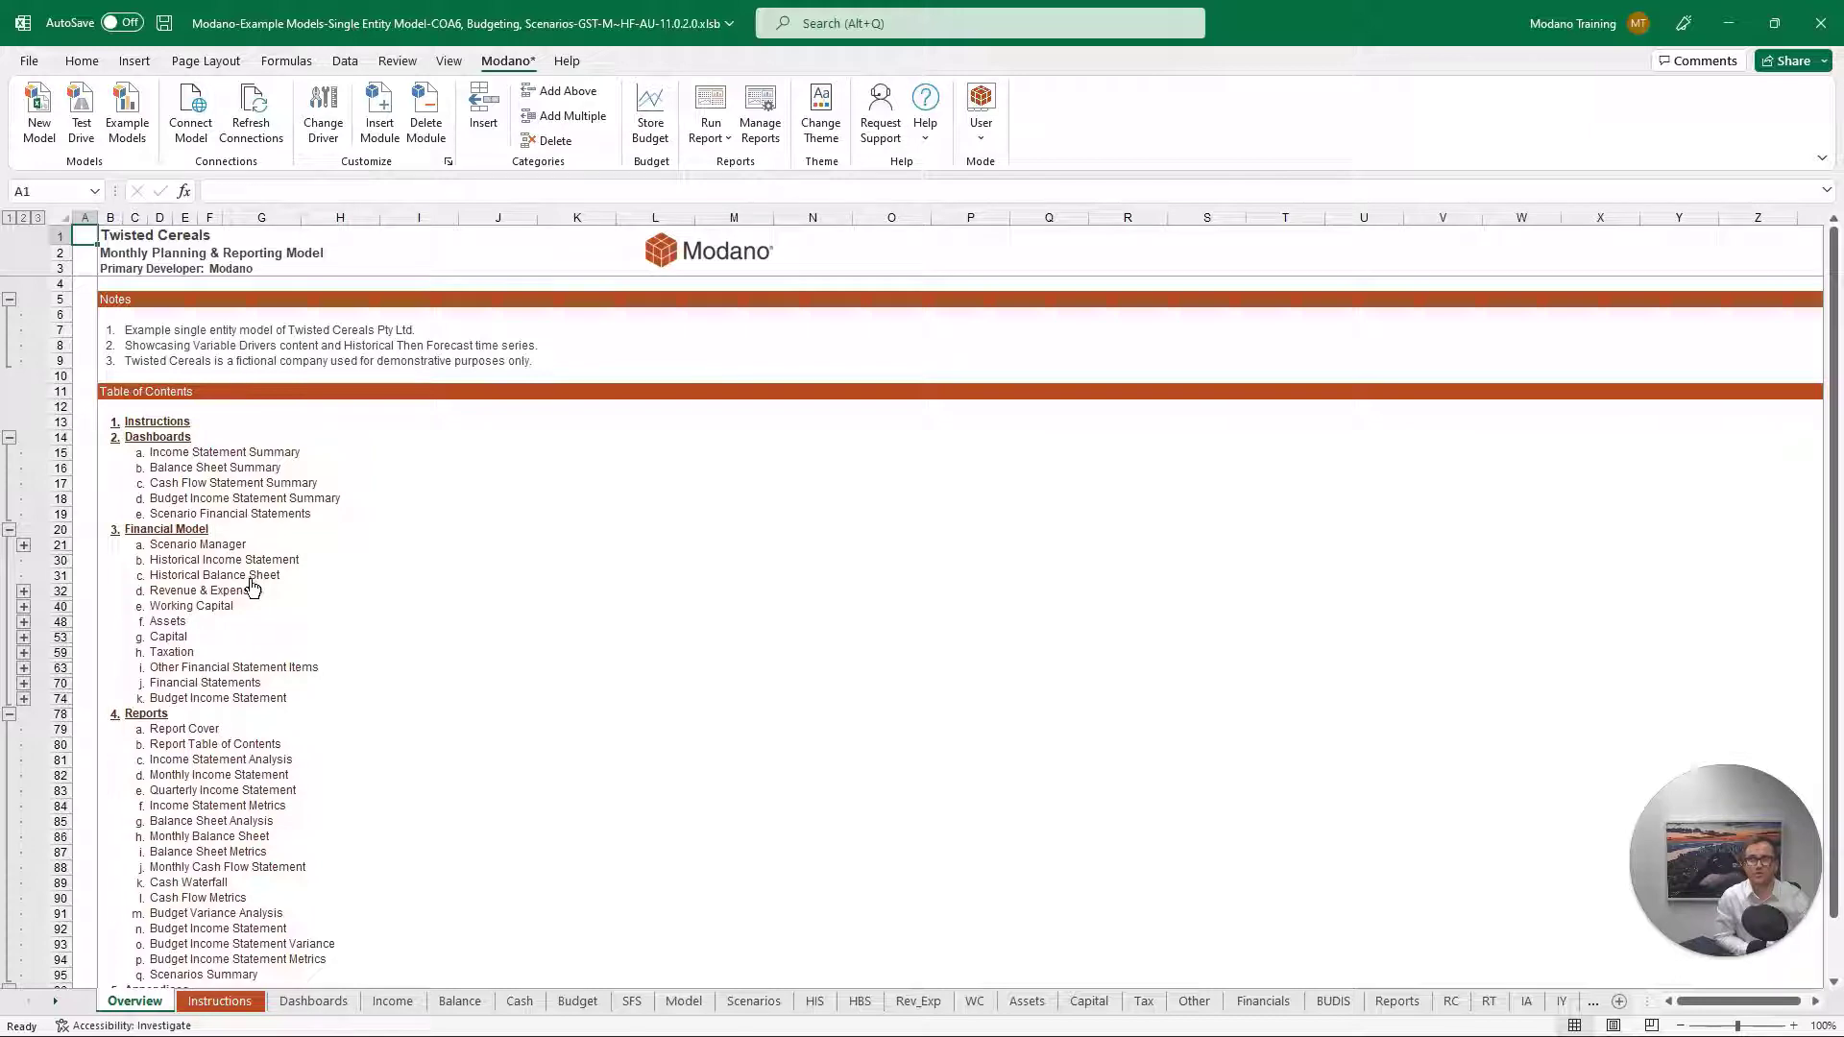
Open the Historical Balance Sheet and examine the Capital Payables row through to the Jun-22 balance
click(251, 576)
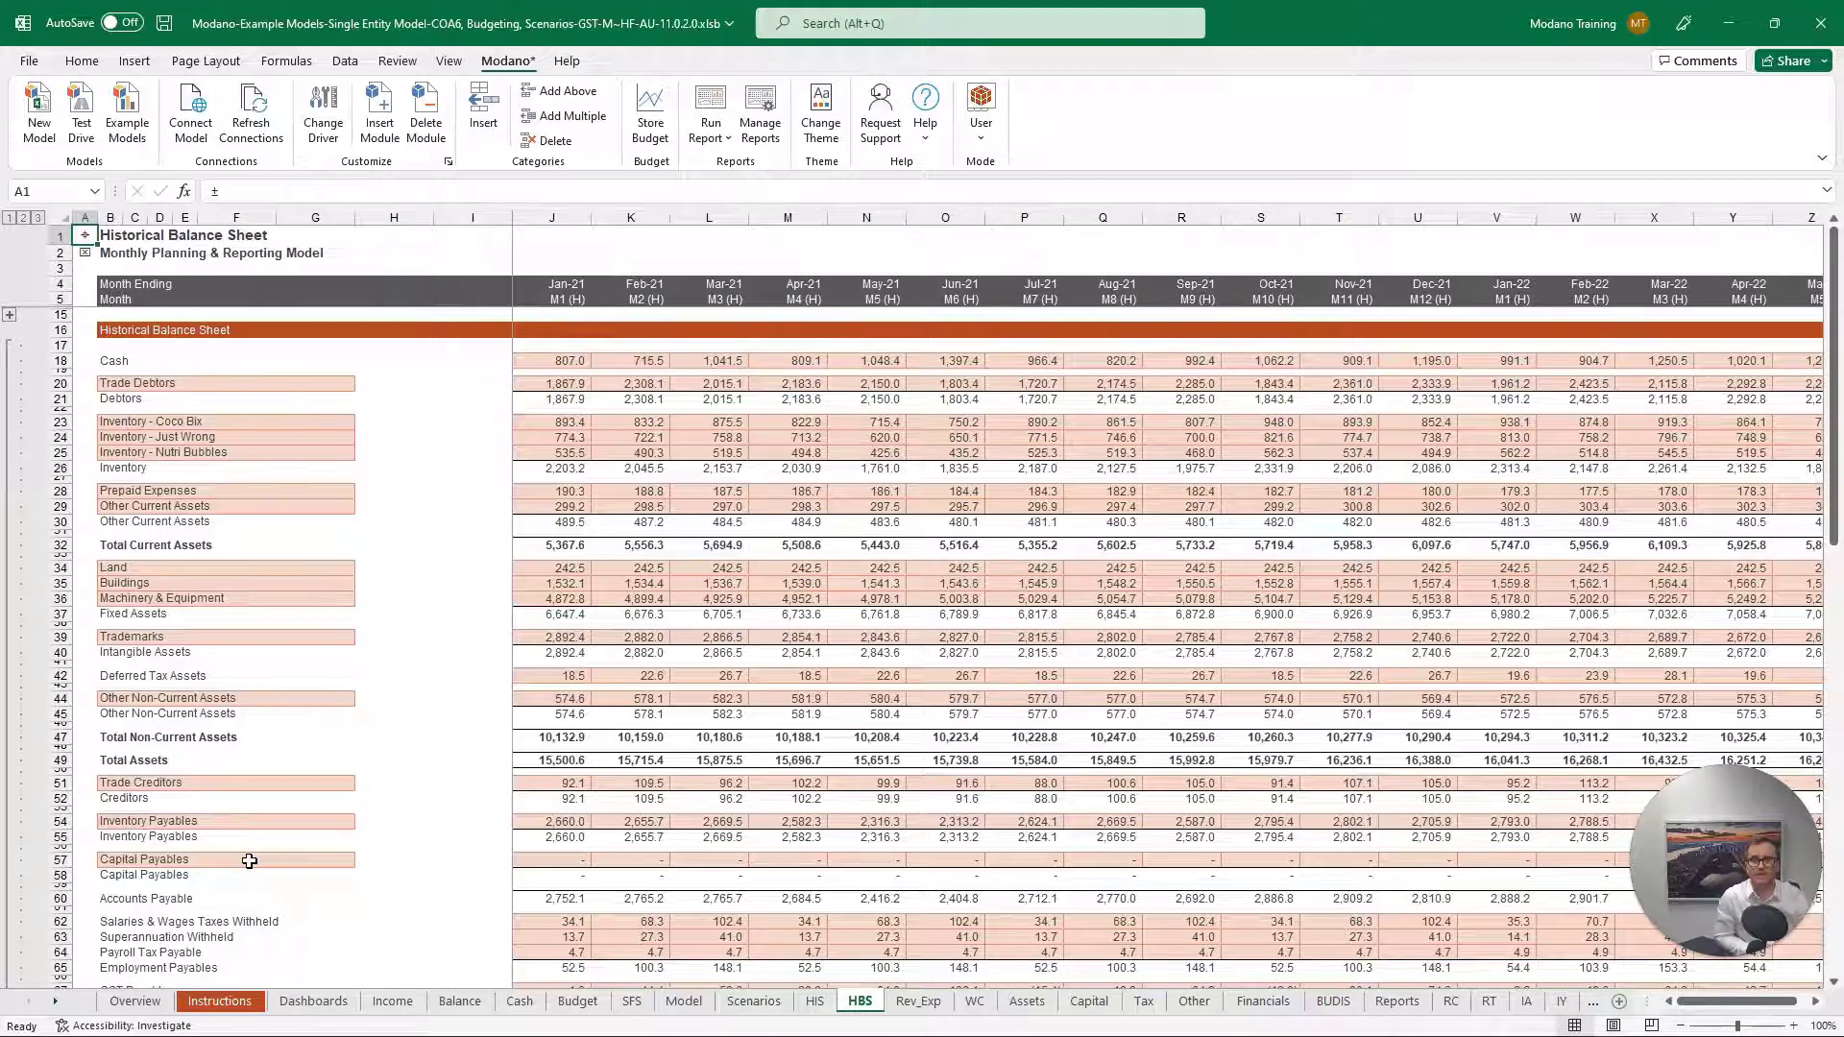
click(250, 861)
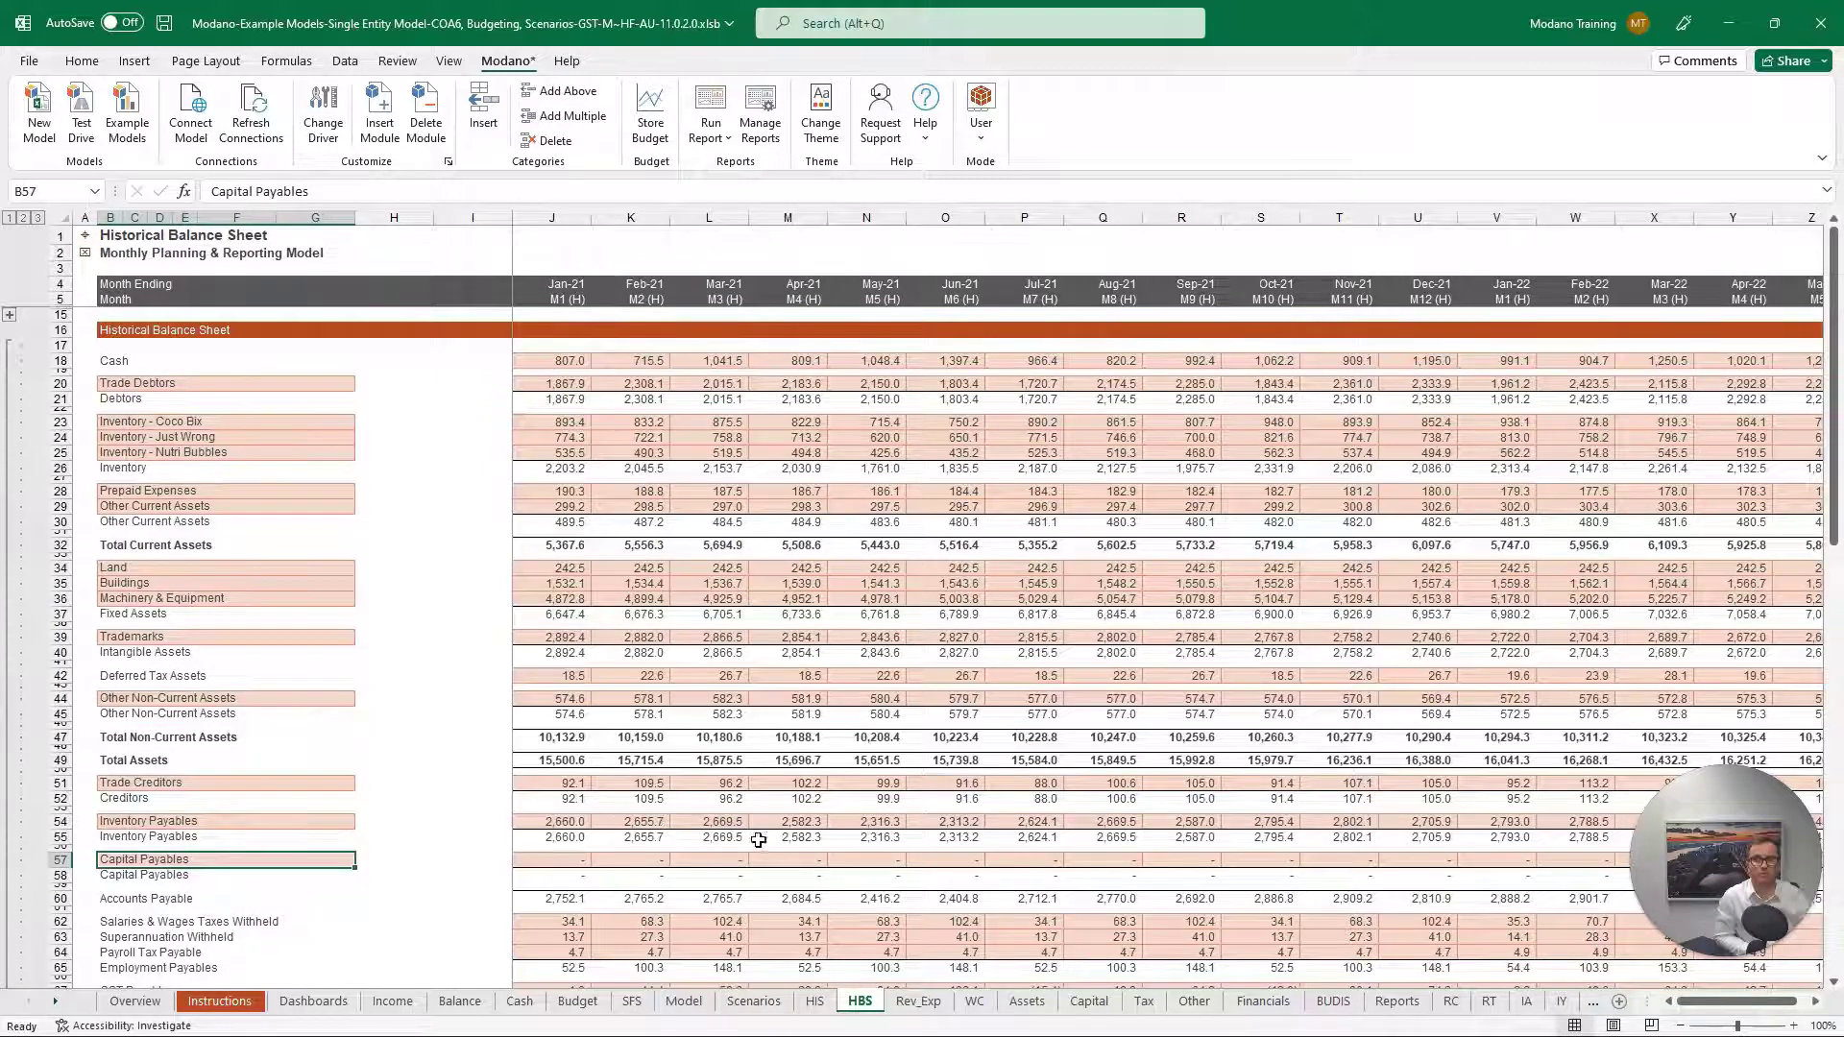
scroll(759, 840, down, 3)
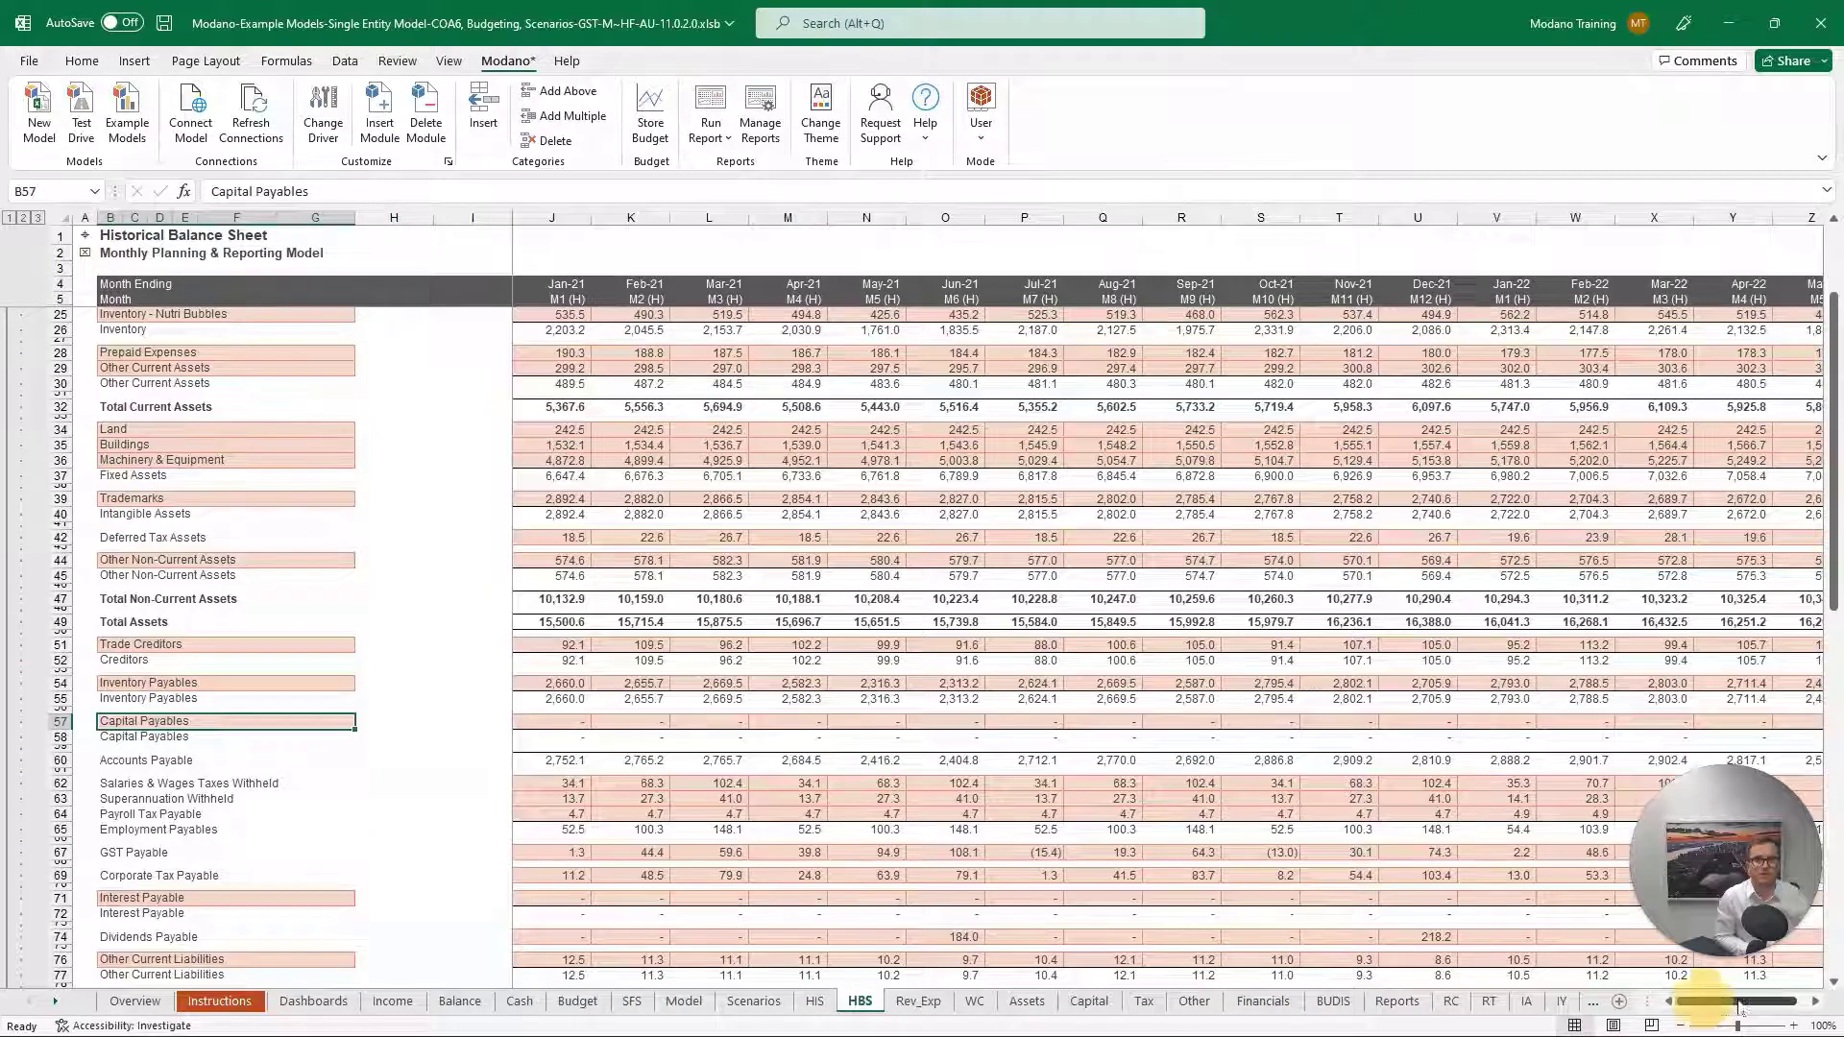
drag(1740, 1008, 1750, 1006)
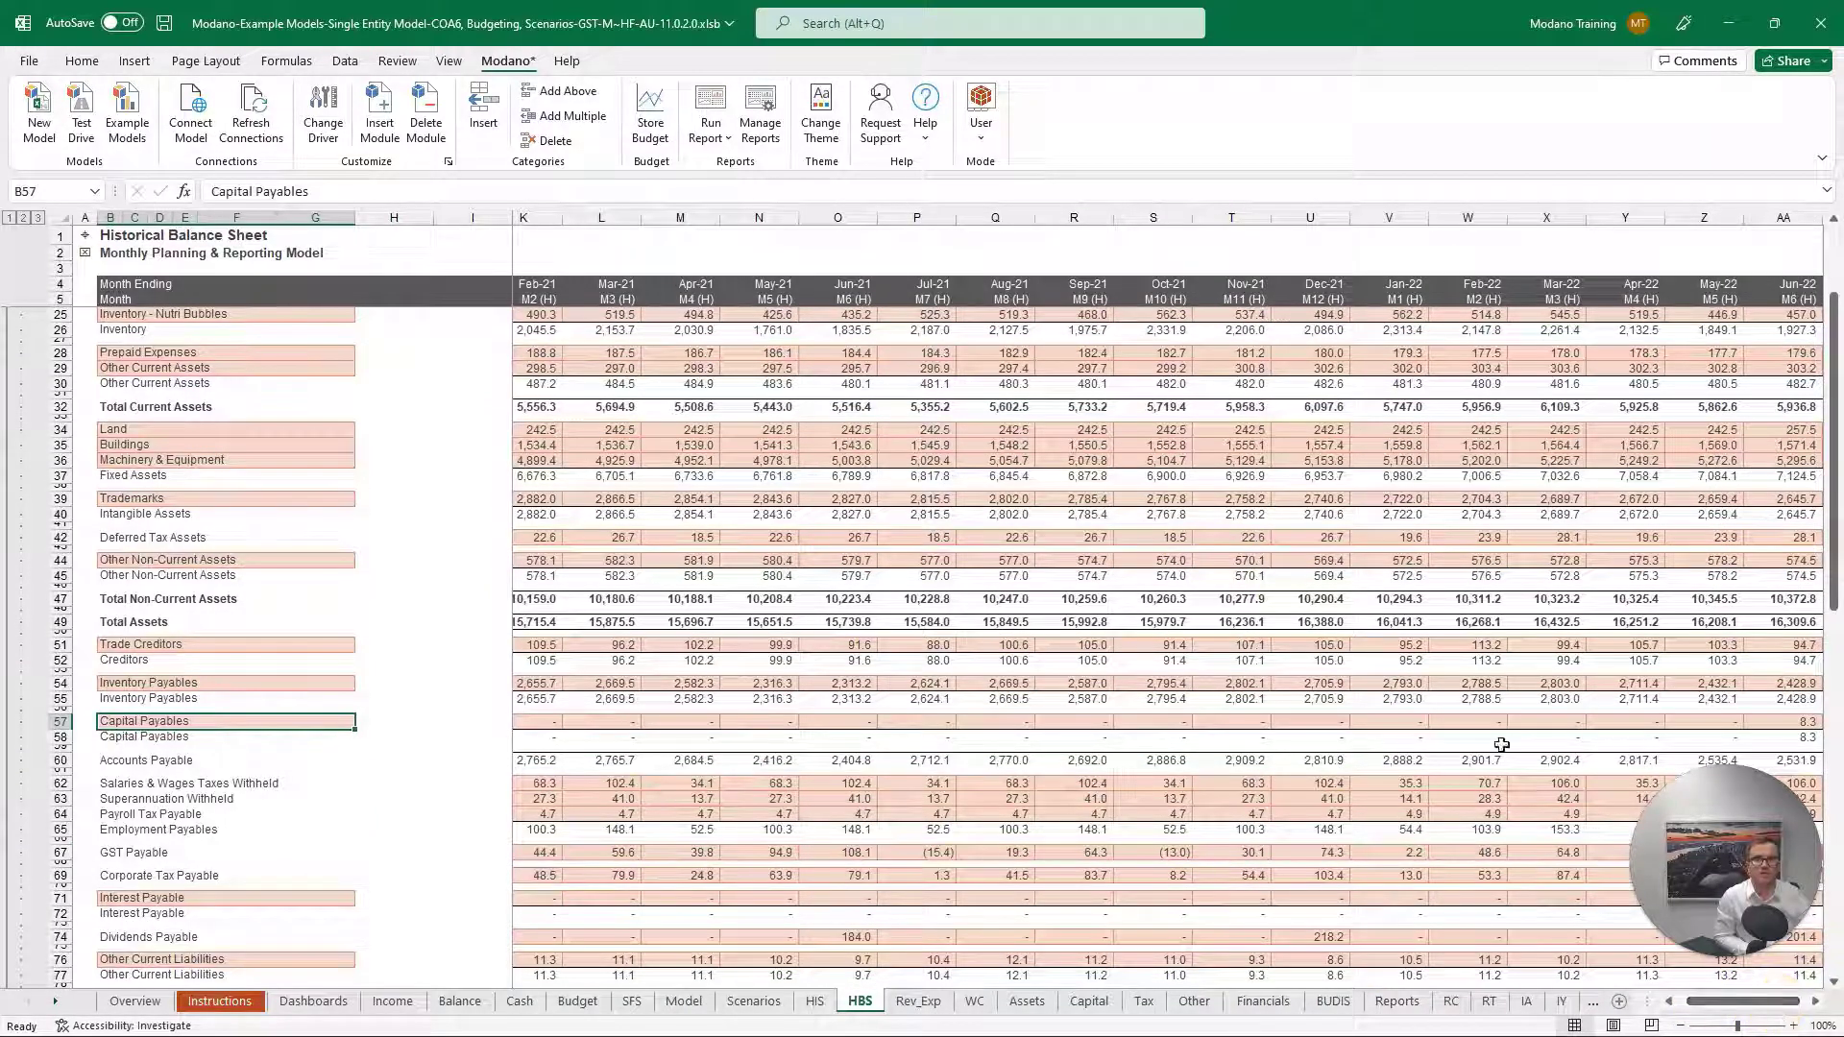
click(1765, 721)
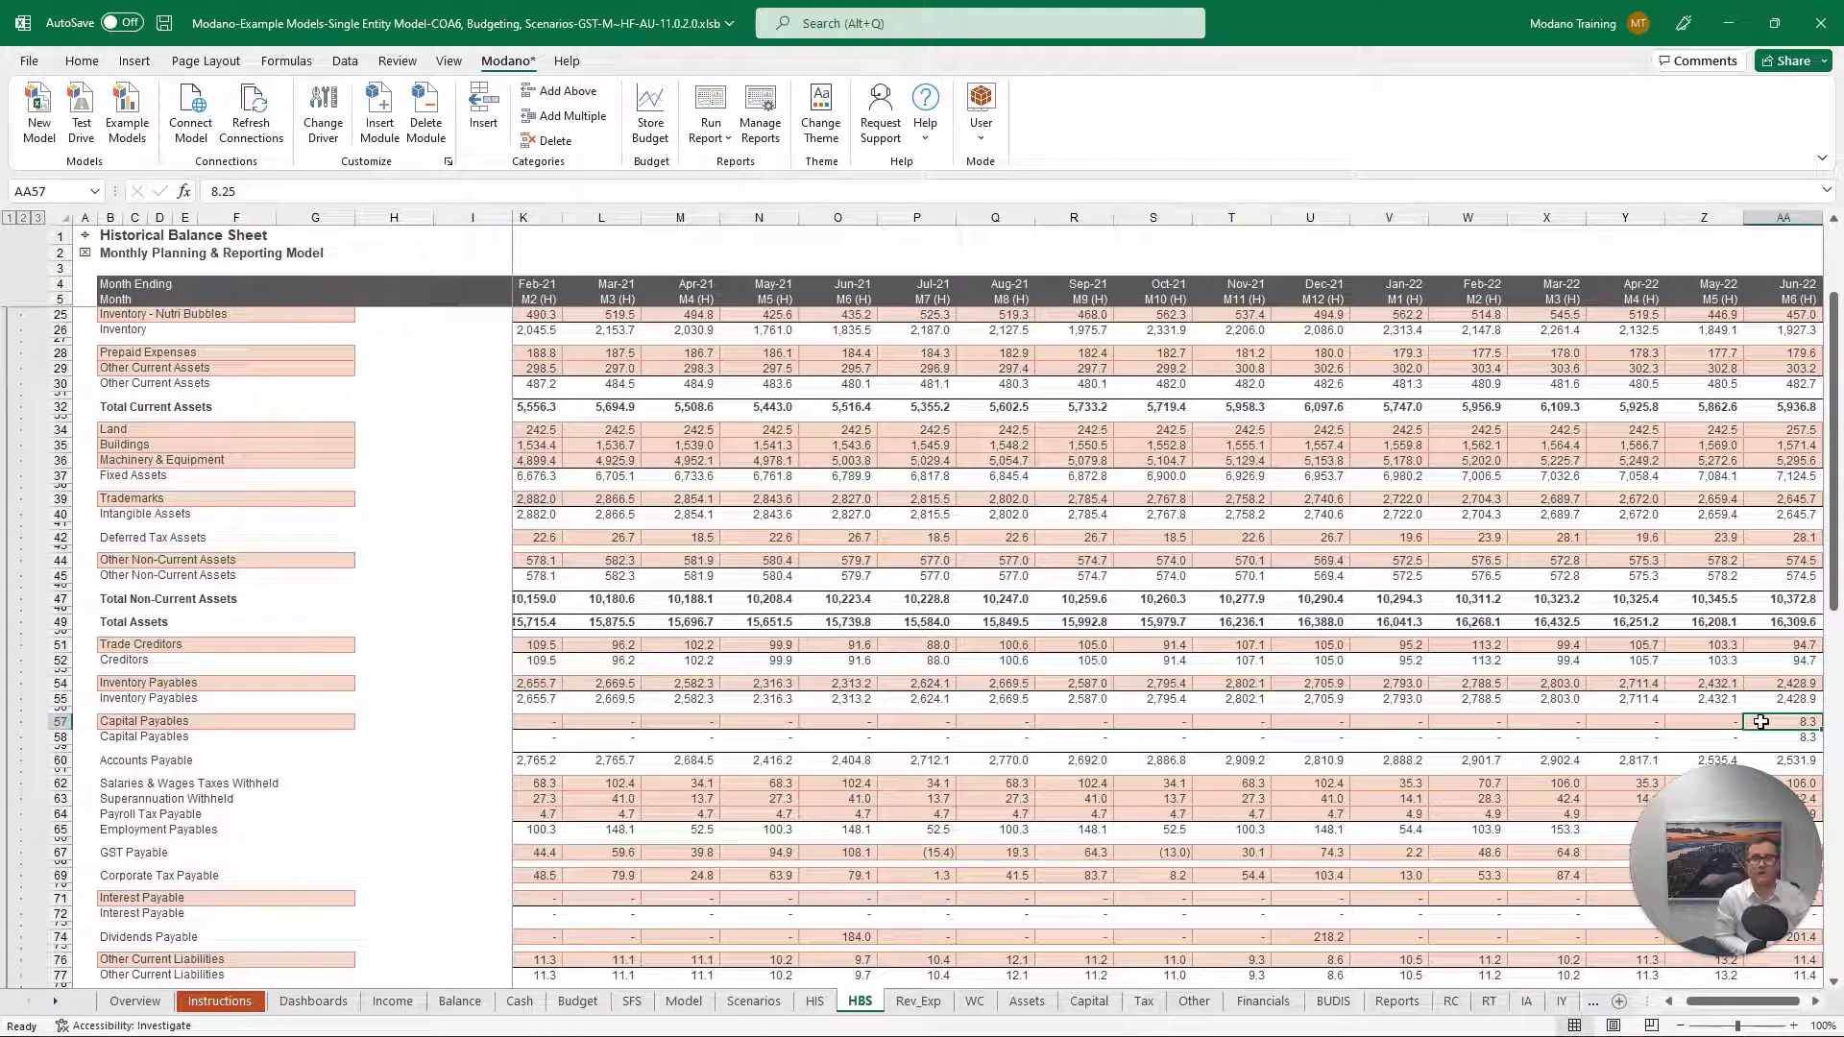
Go to the Capital Payables section of the Working Capital sheet
click(85, 240)
click(206, 596)
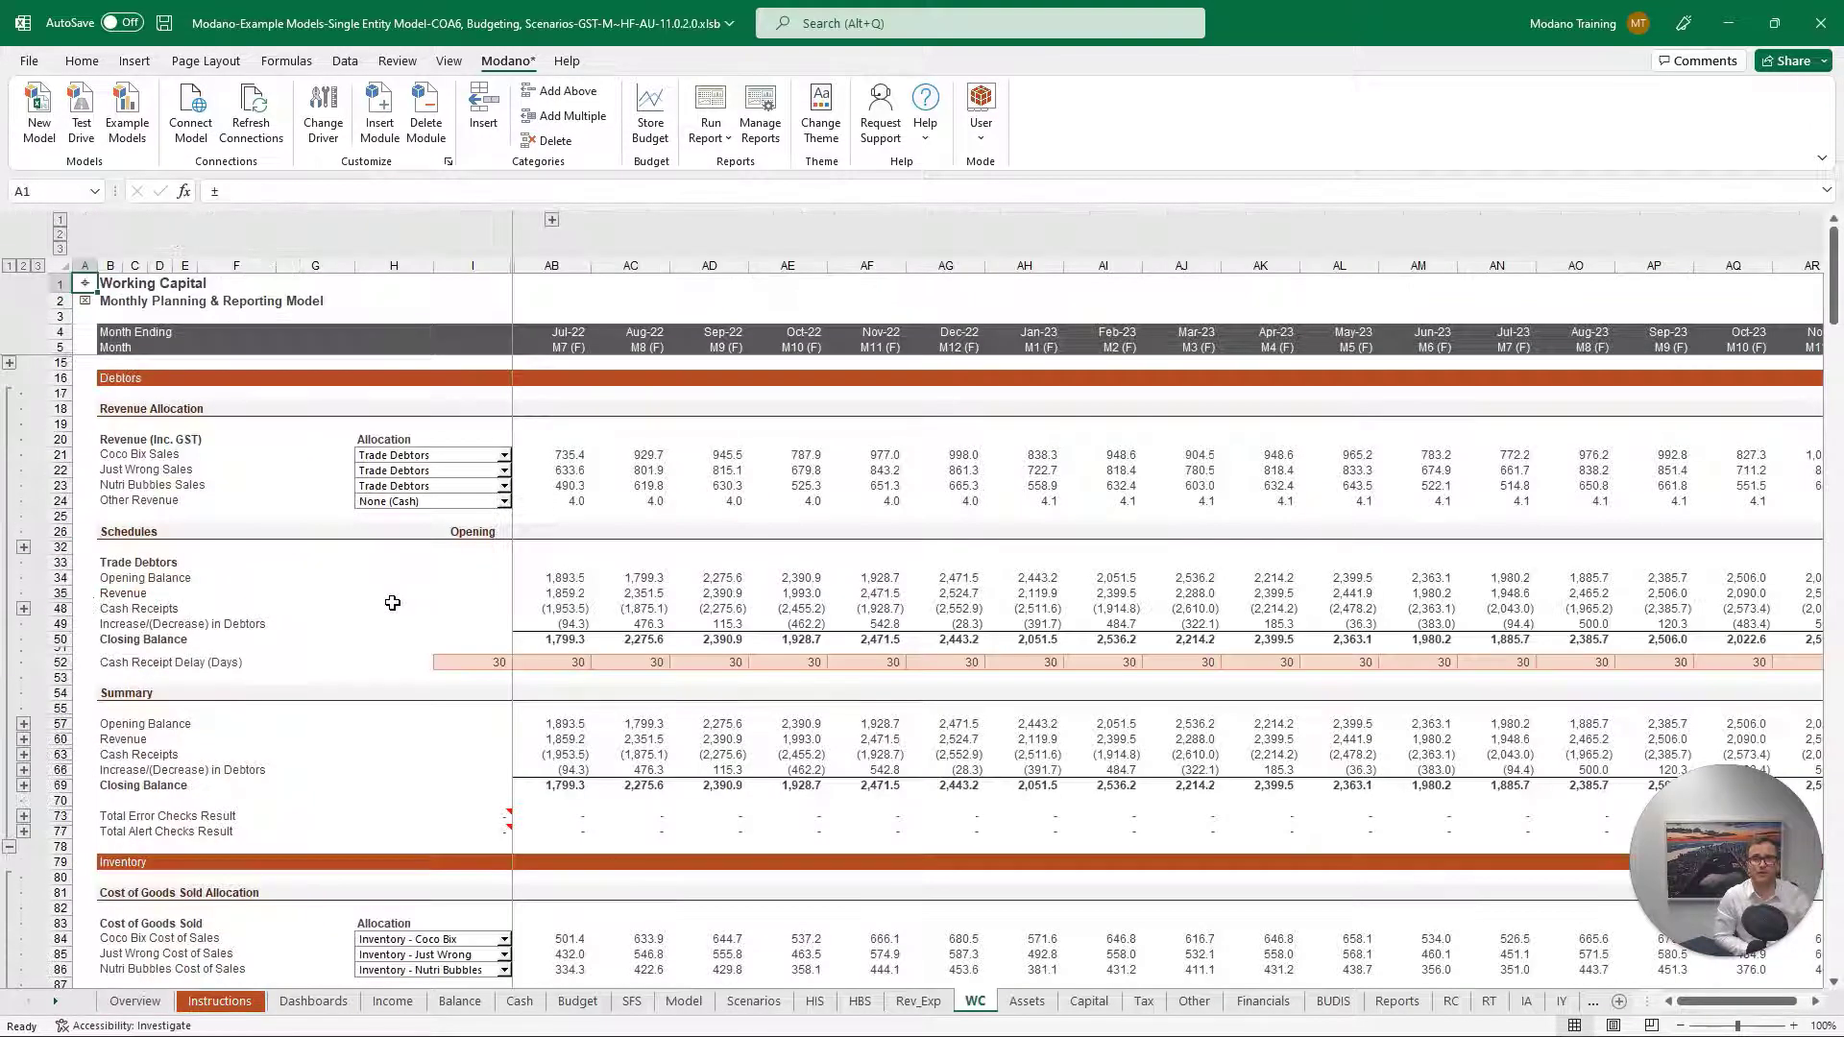
scroll(393, 602, down, 20)
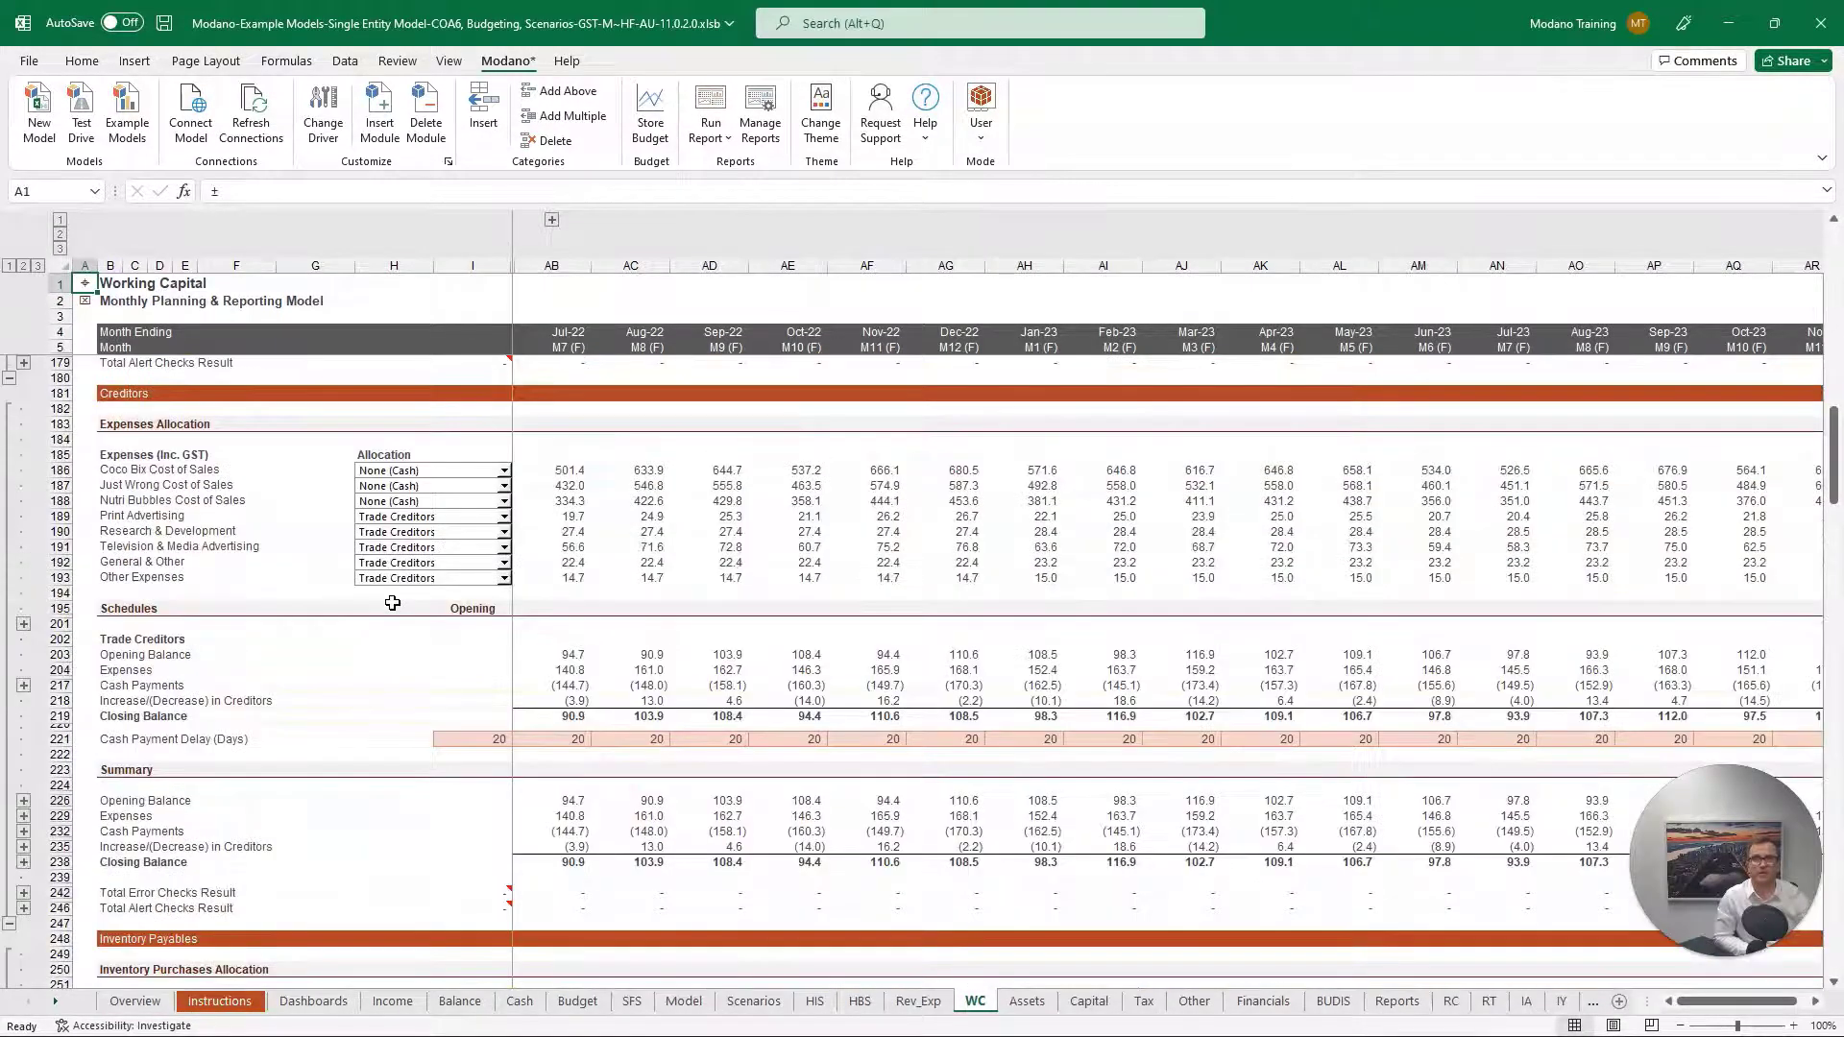
scroll(393, 602, down, 3)
scroll(392, 603, down, 20)
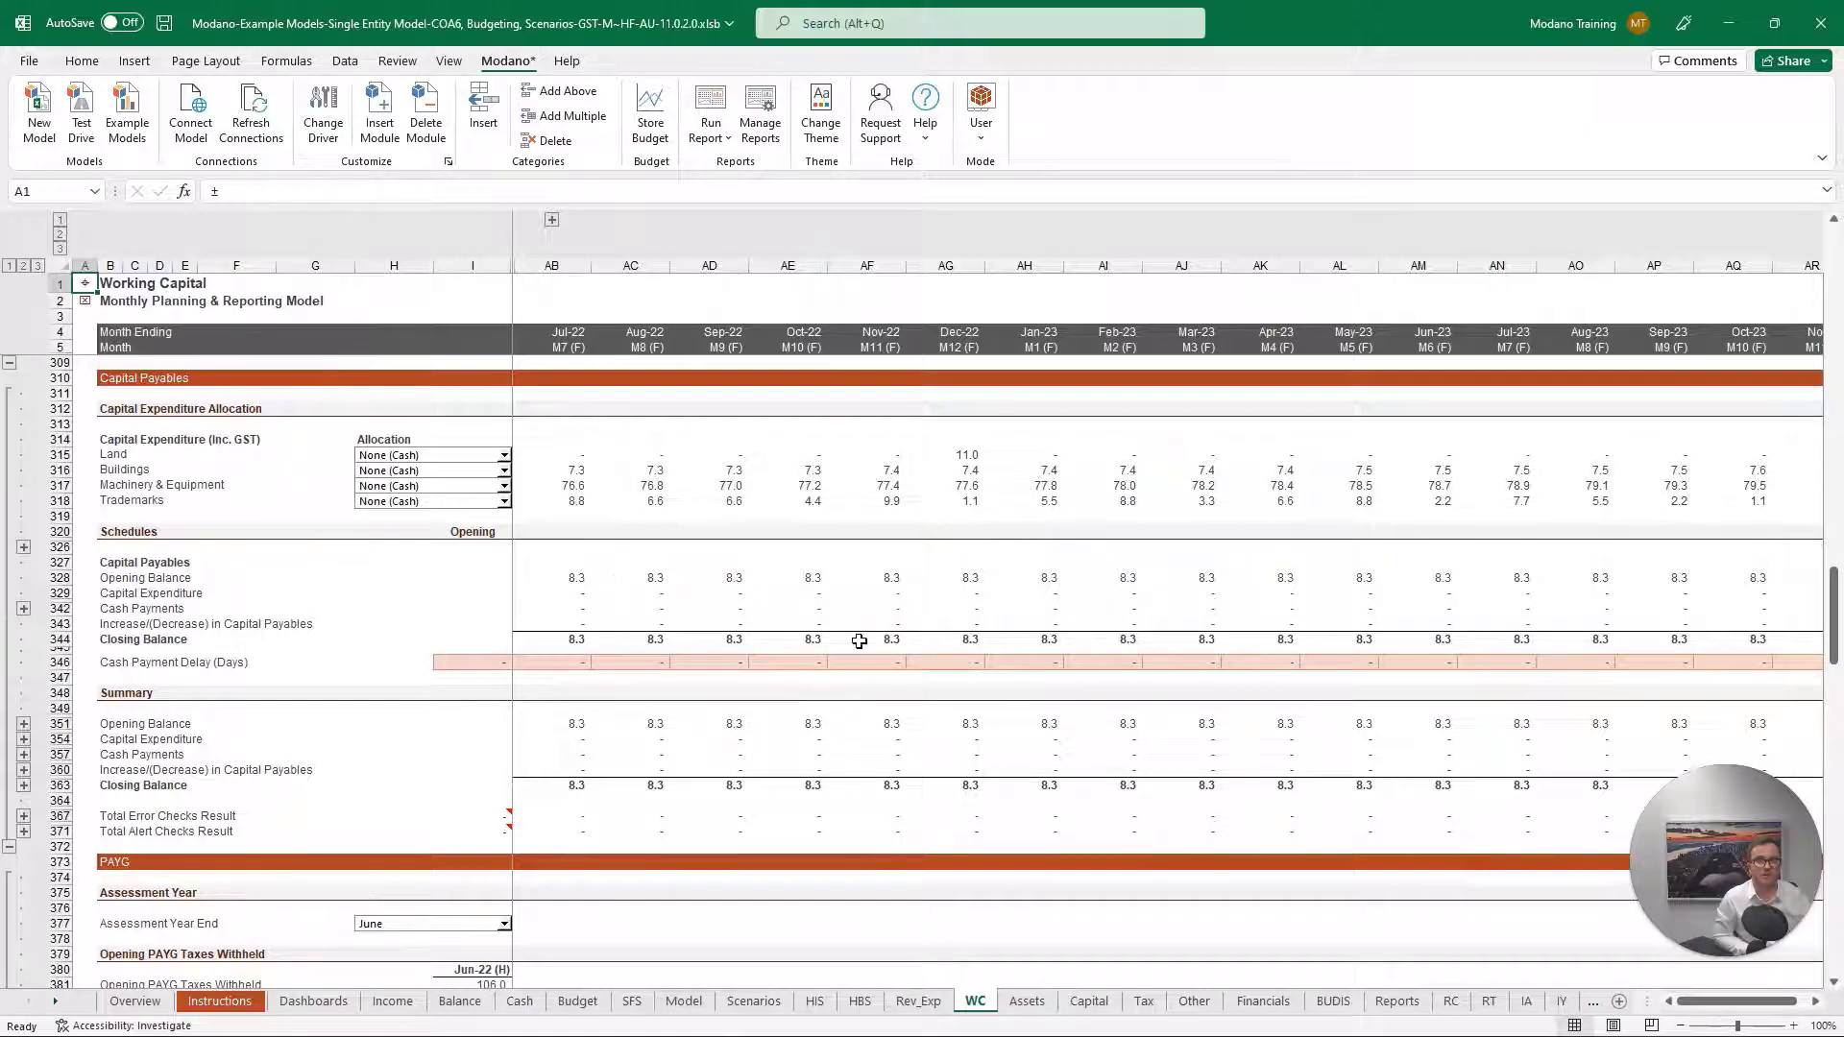
Set the opening Cash Payment Delay for Capital Payables to 30 days
click(468, 662)
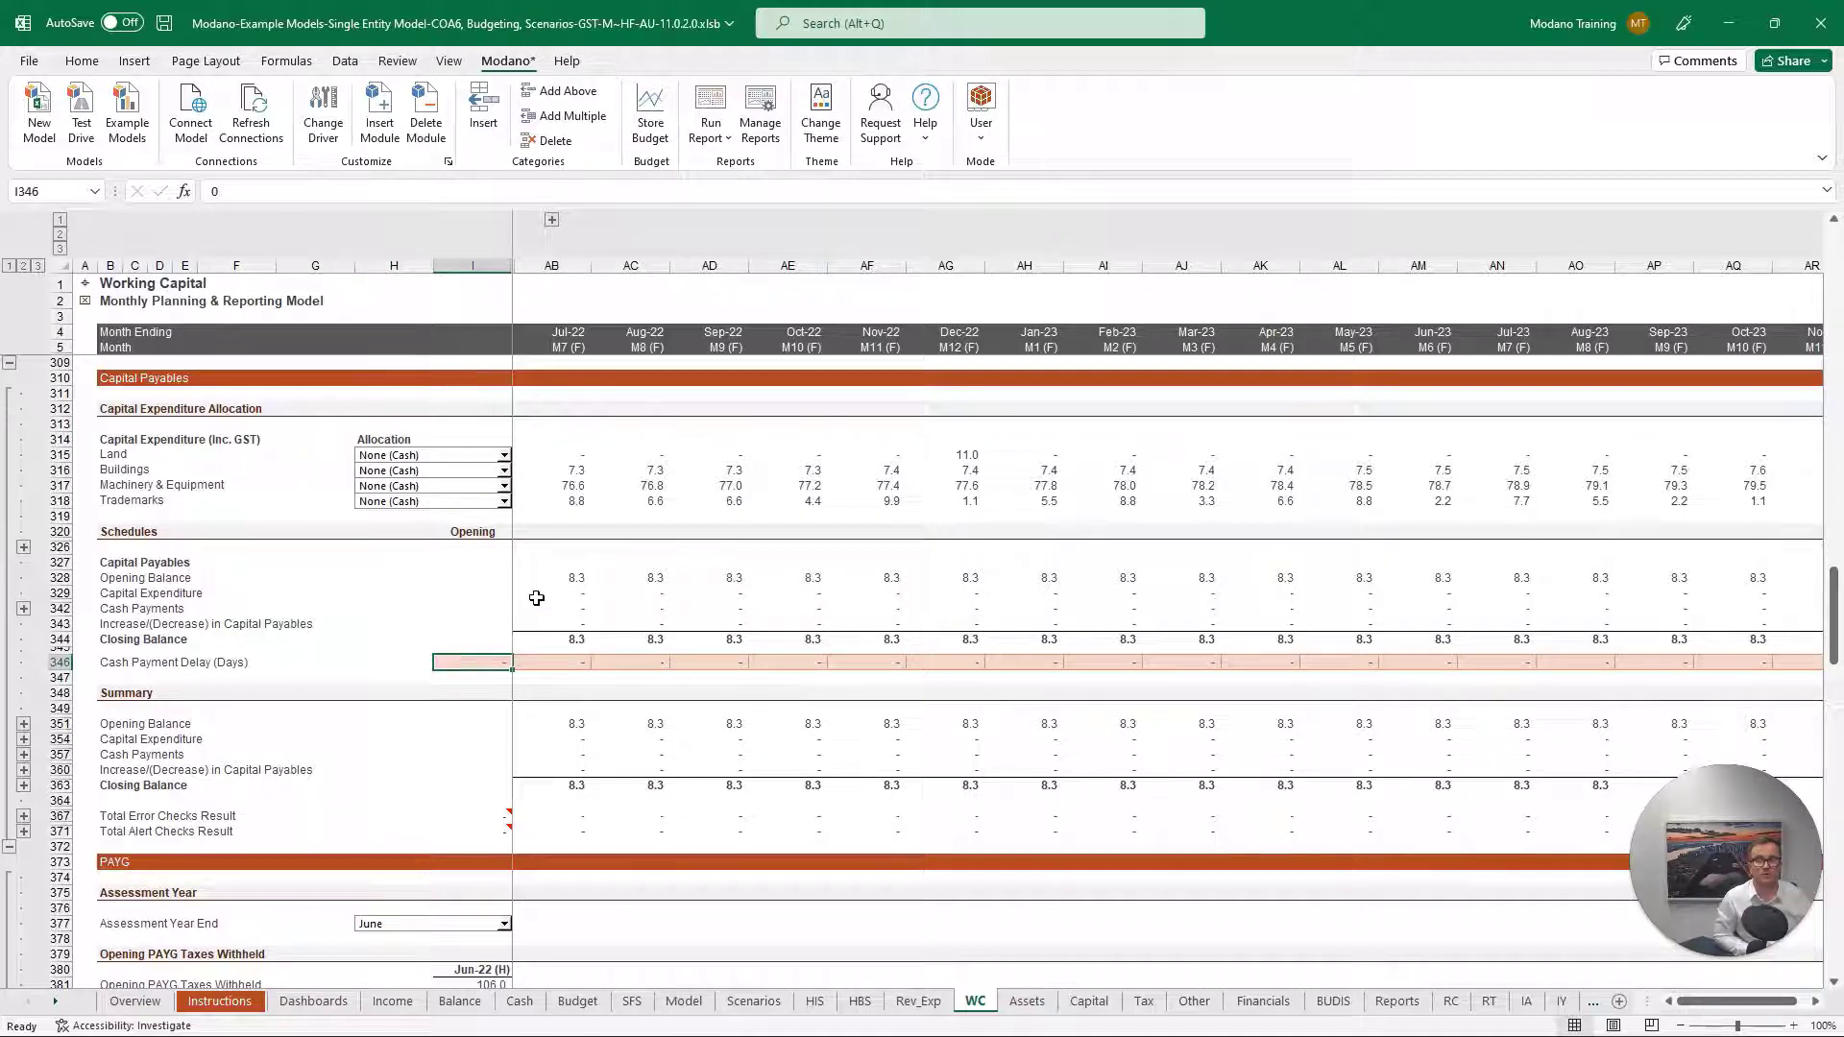
key(ctrl+Home)
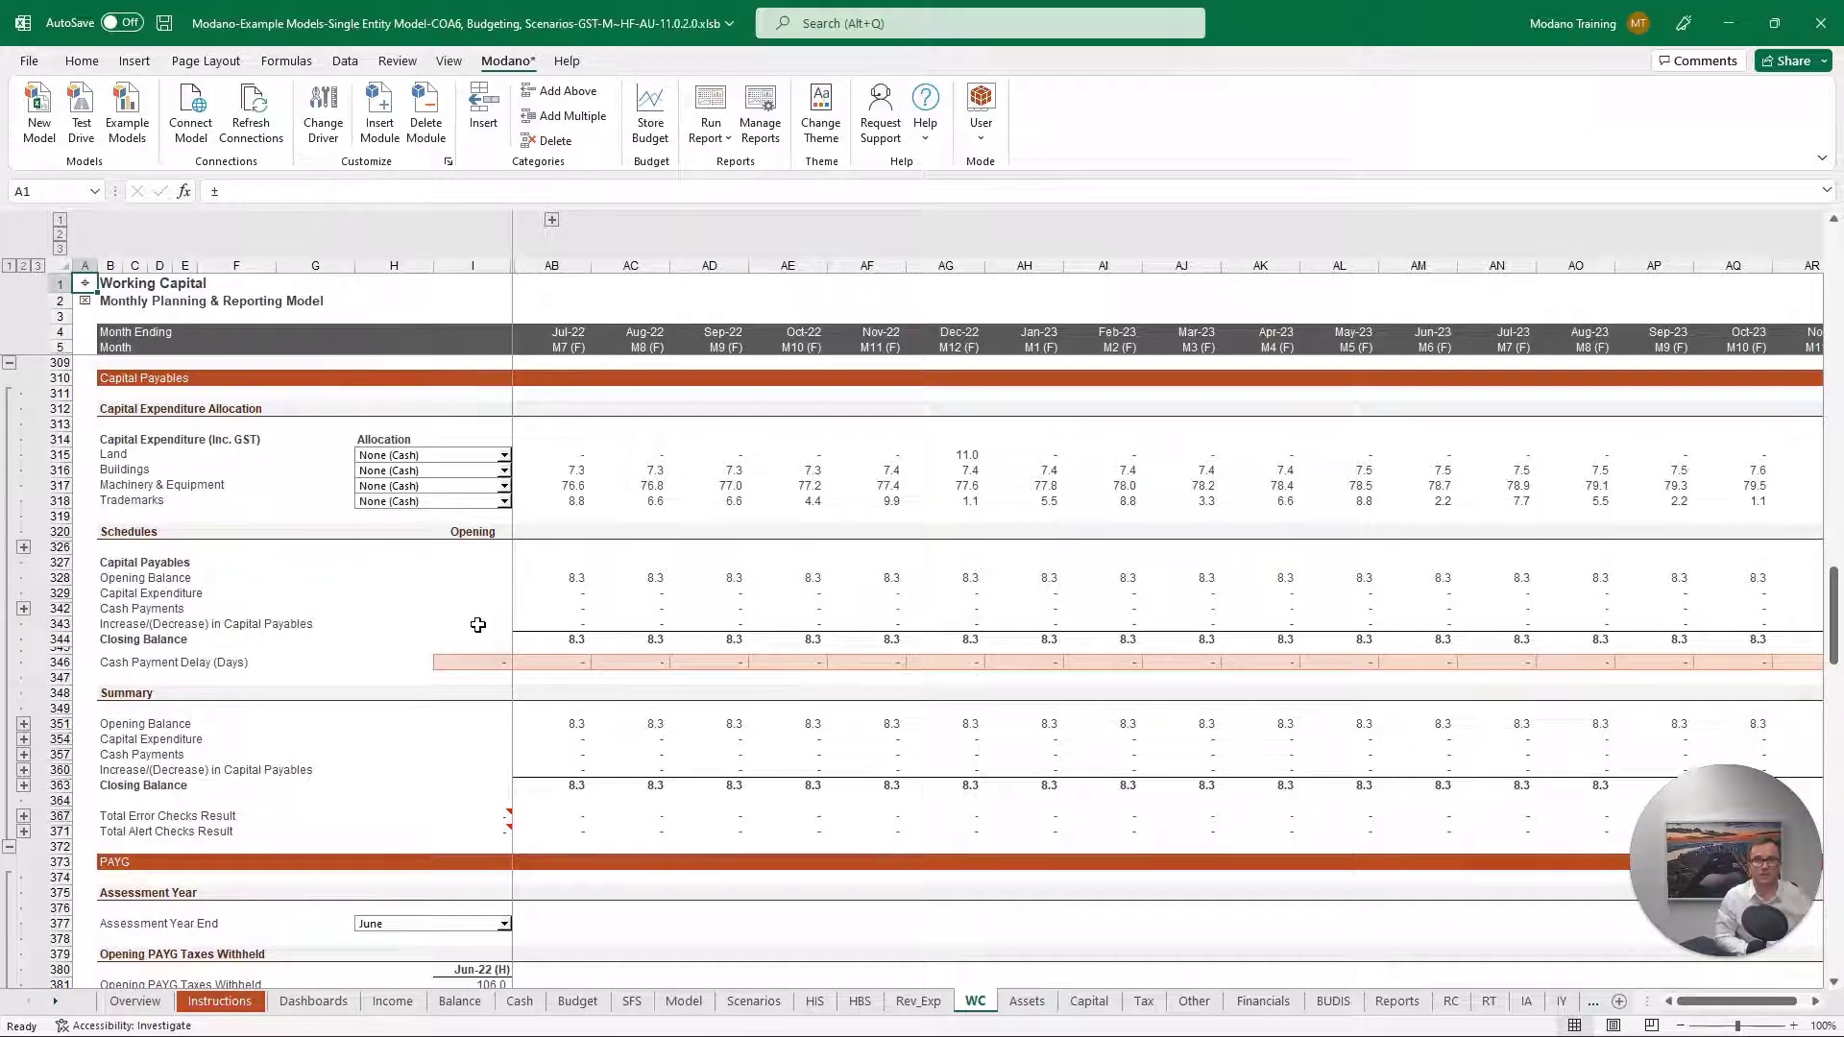
click(478, 661)
text(30)
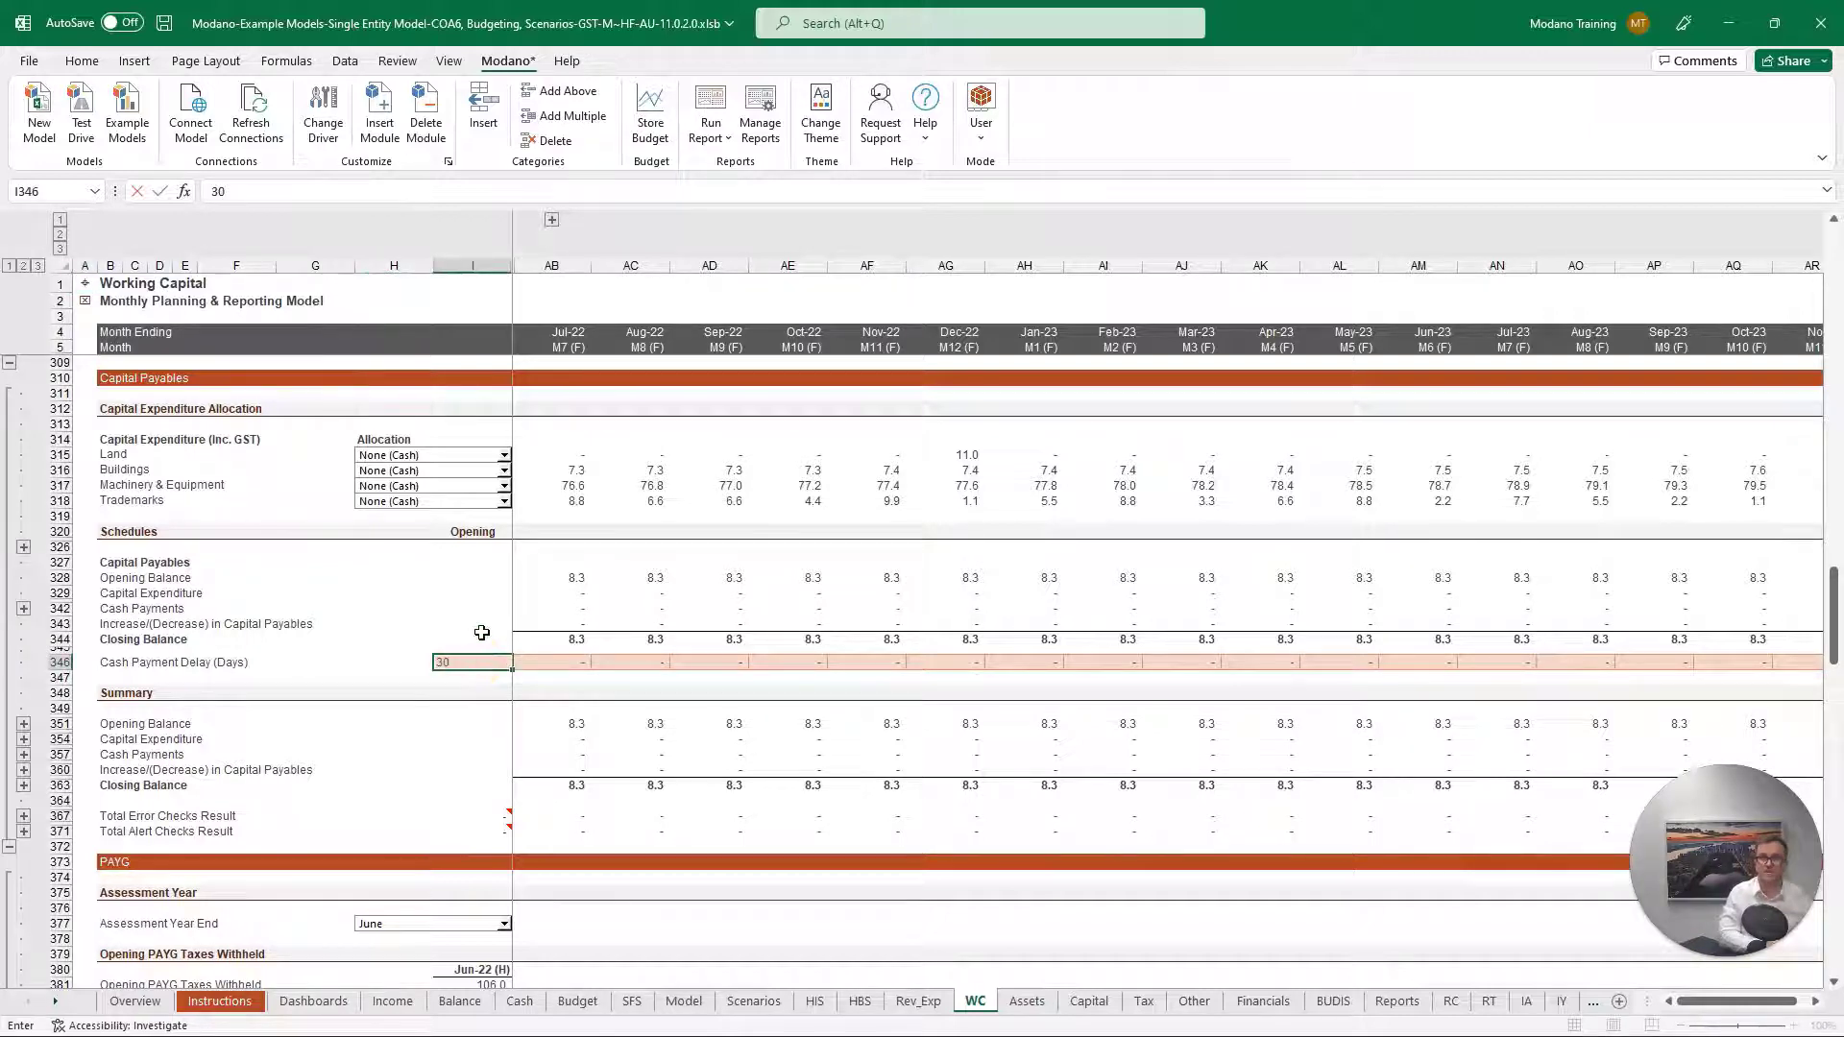
key(Return)
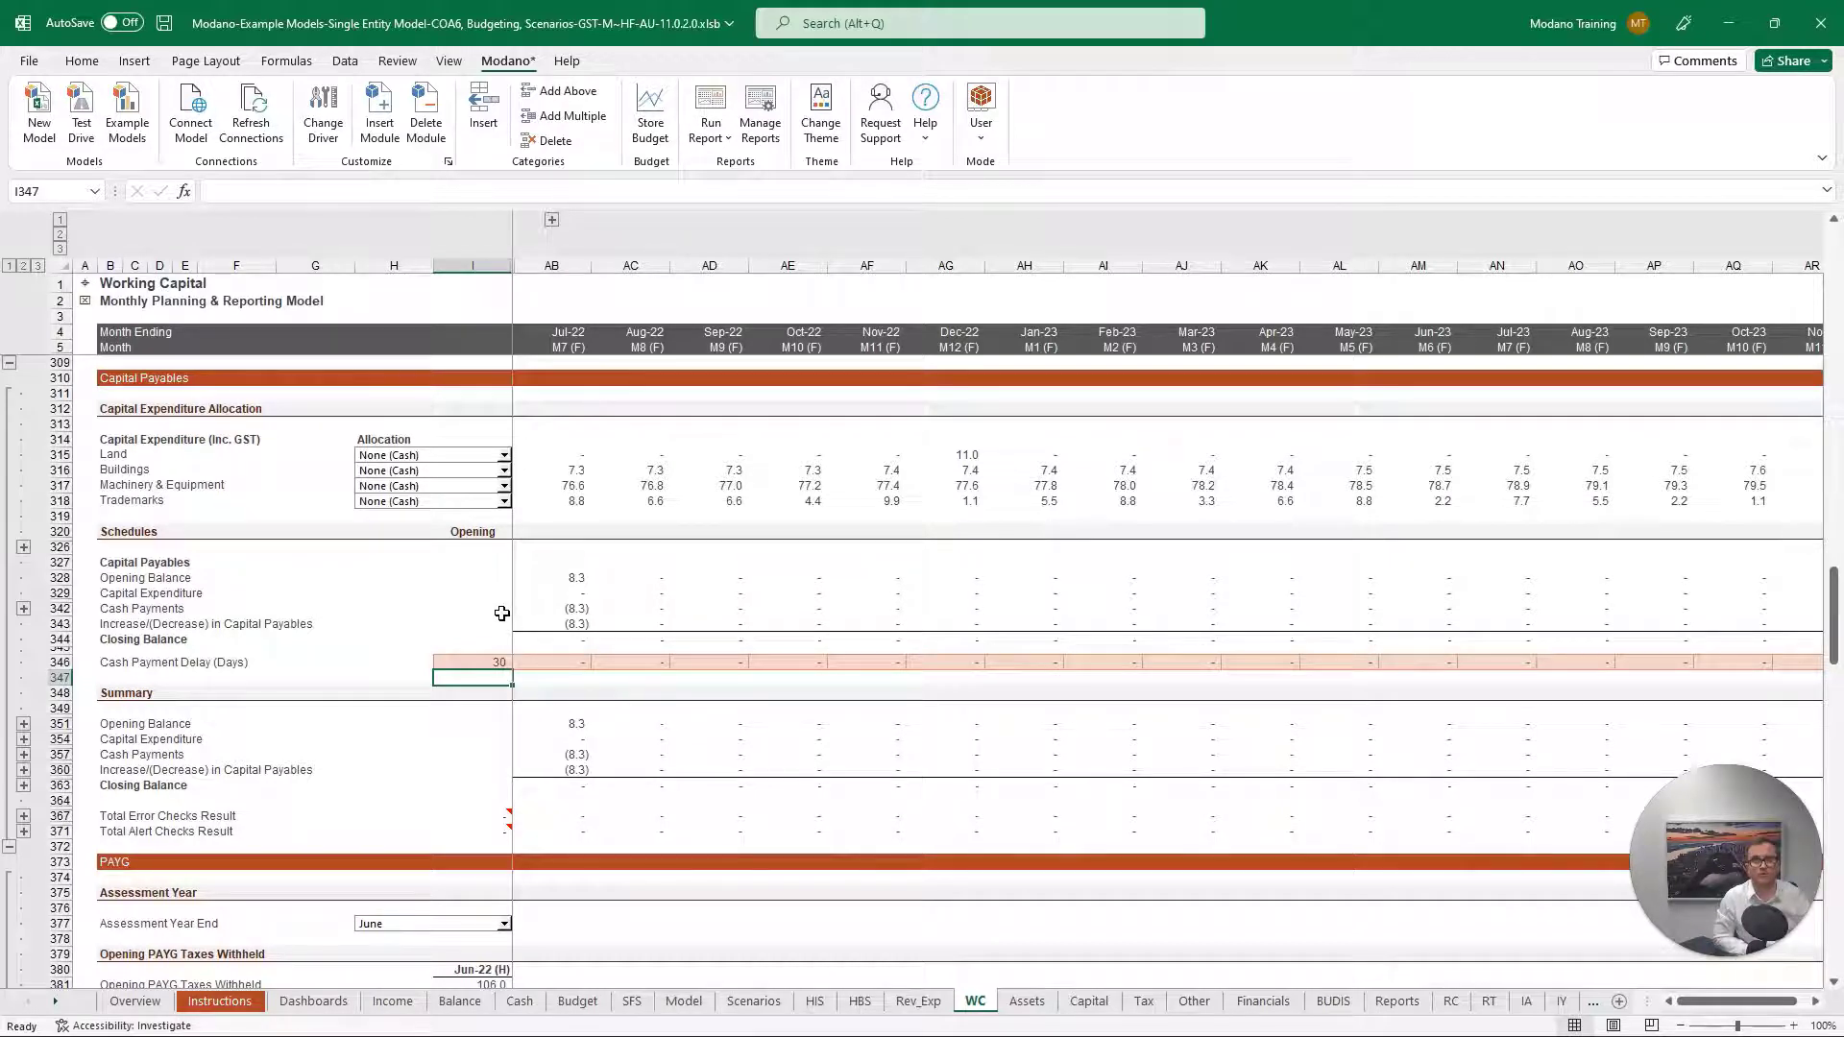
Set the opening Cash Payment Delay for Capital Payables to 45 days and inspect the Jul-22 and Aug-22 cash payments
click(471, 663)
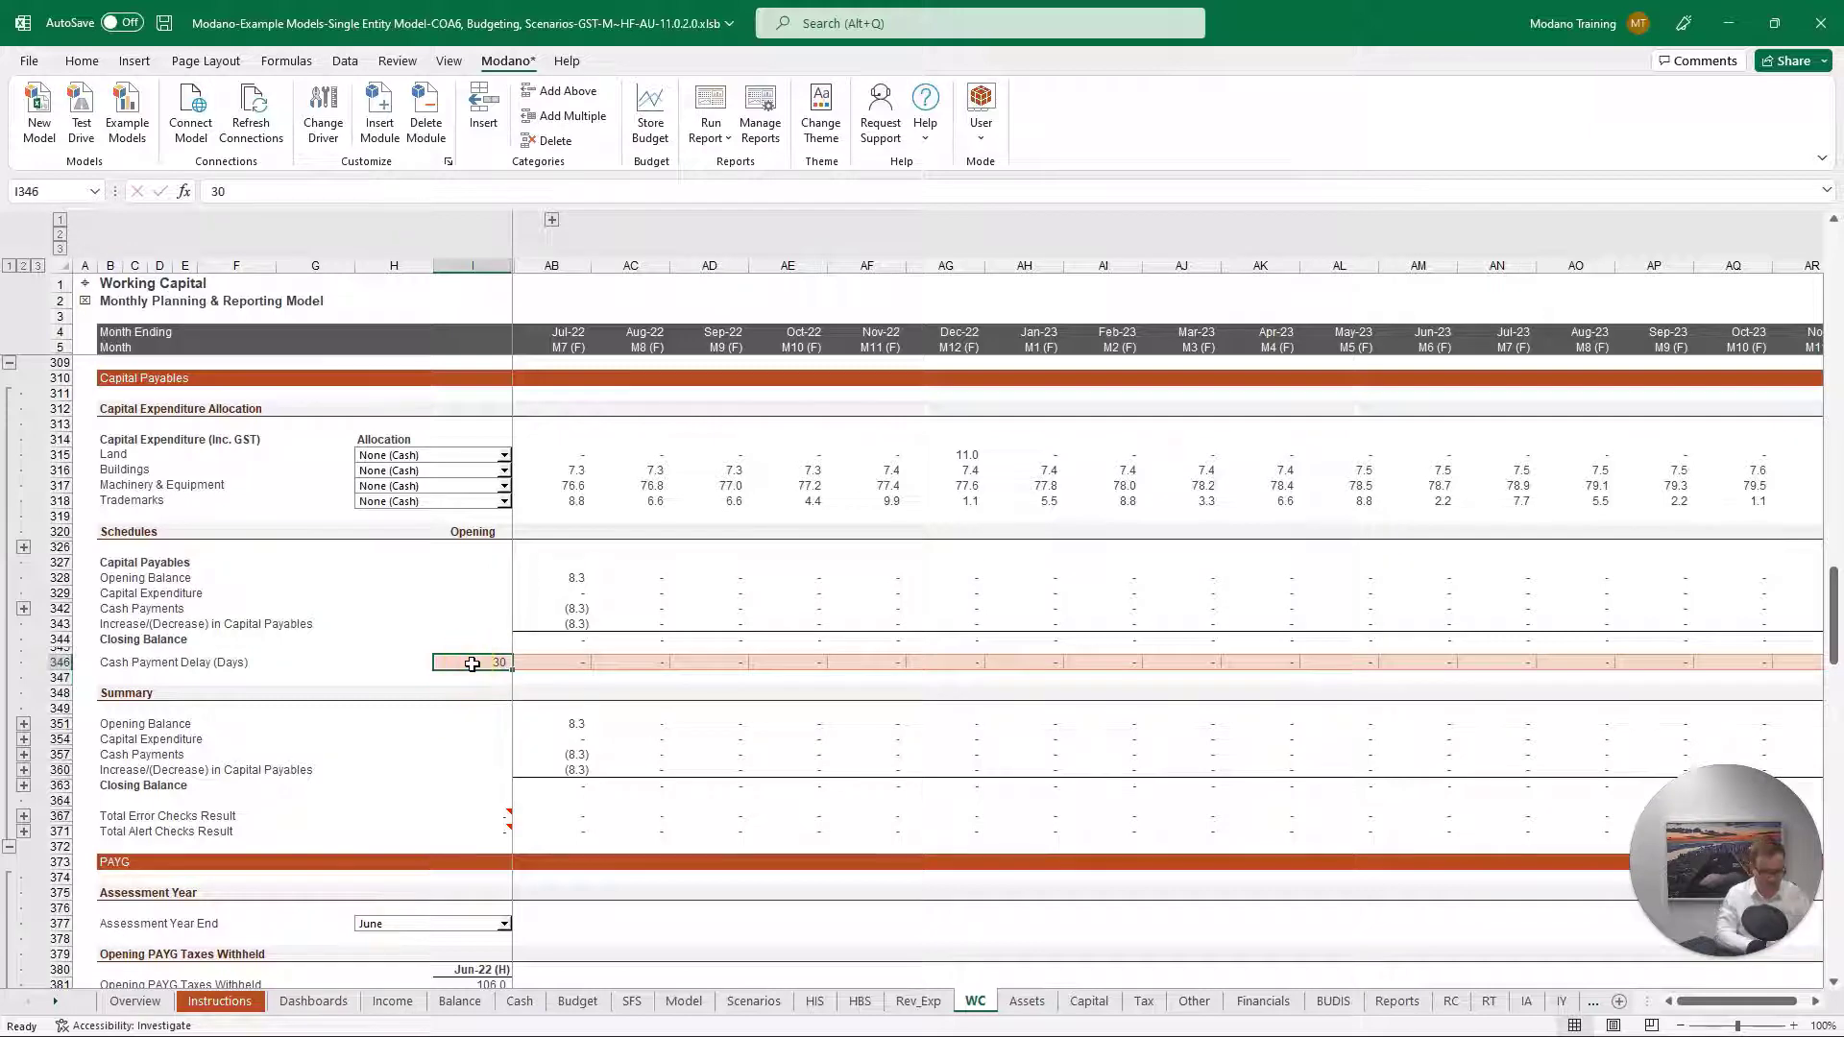
text(45)
key(Return)
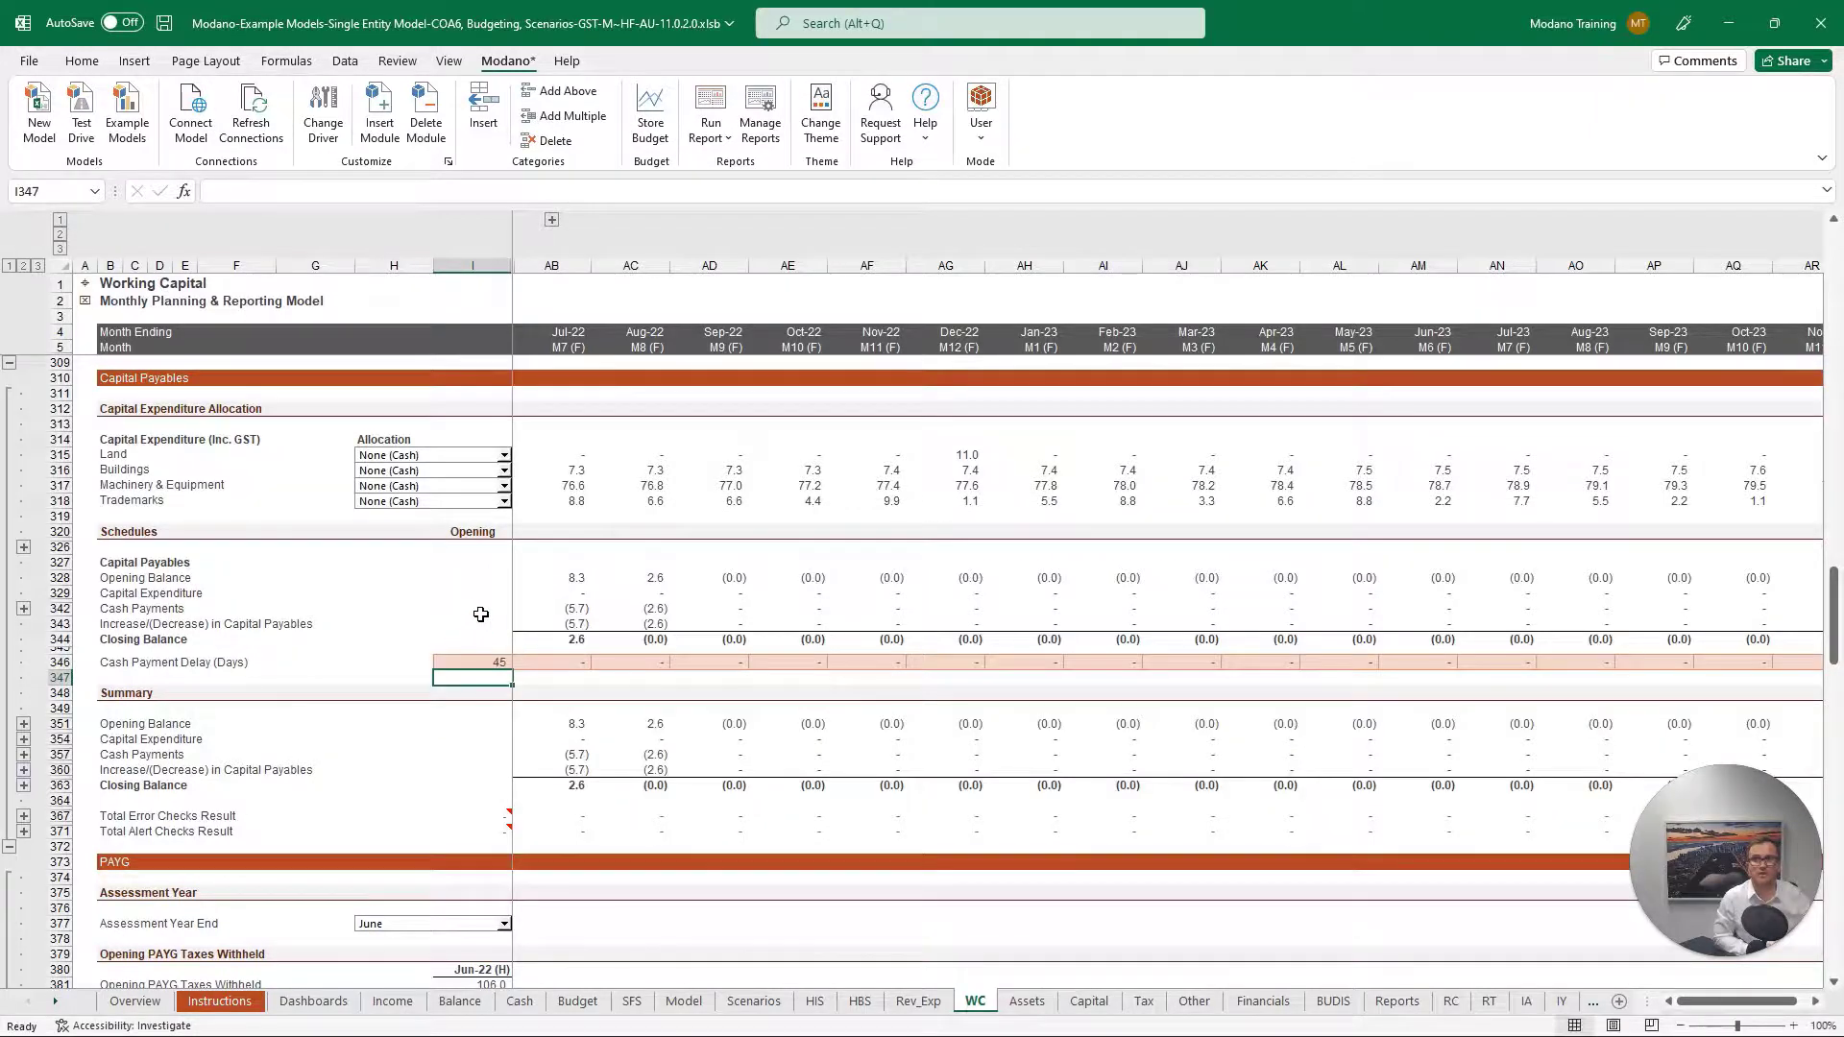
drag(547, 610, 624, 612)
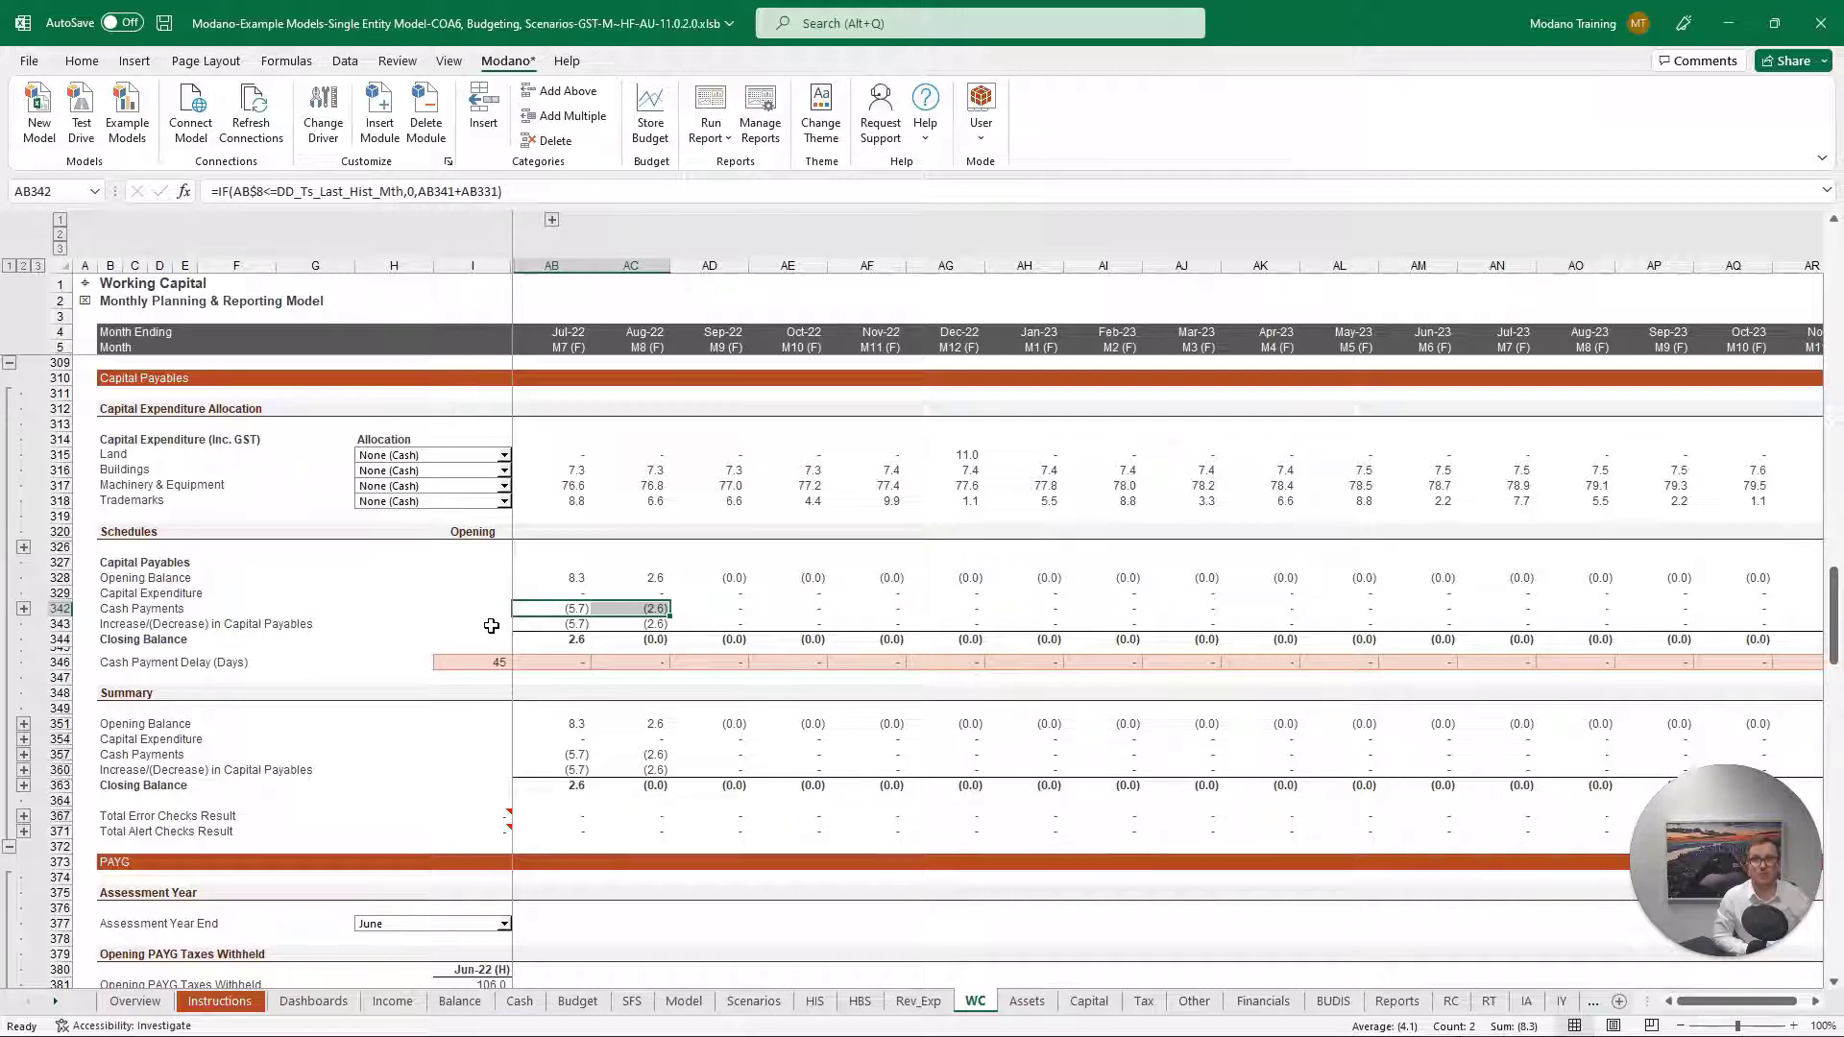
click(641, 608)
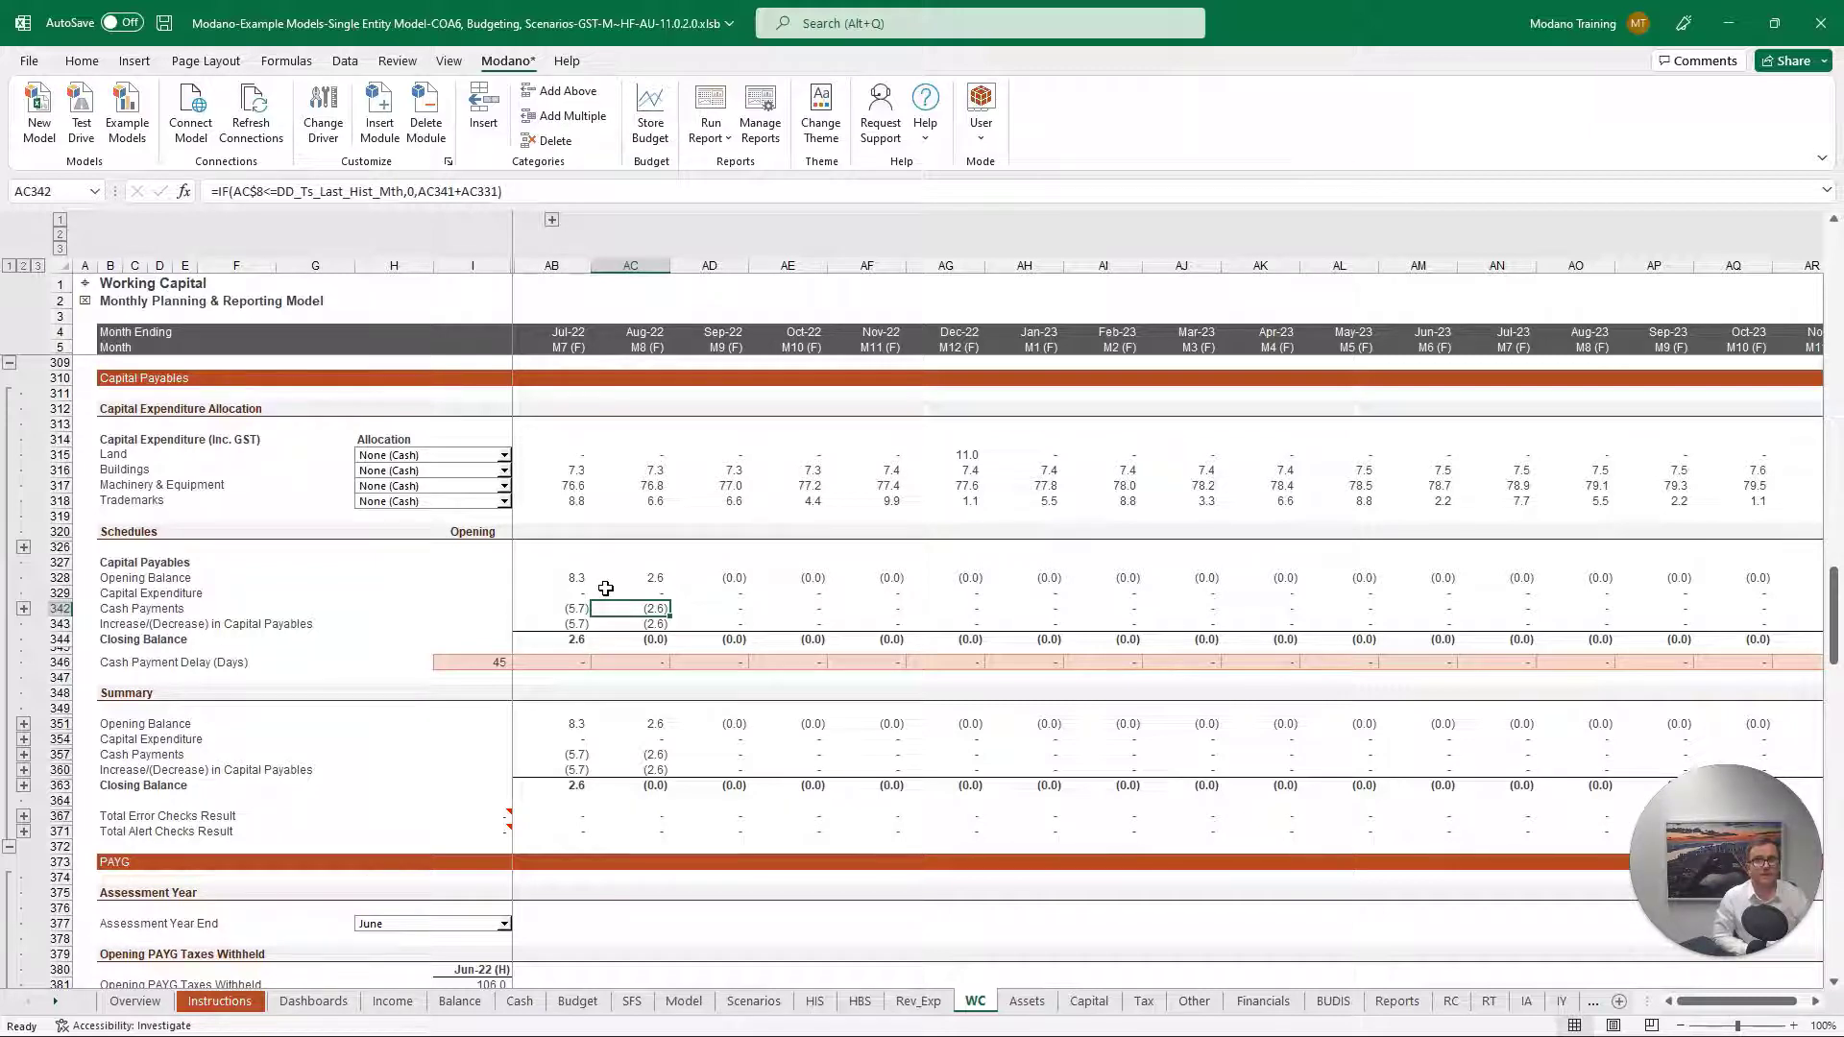
Set the opening Cash Payment Delay for Capital Payables to 62 days
click(470, 663)
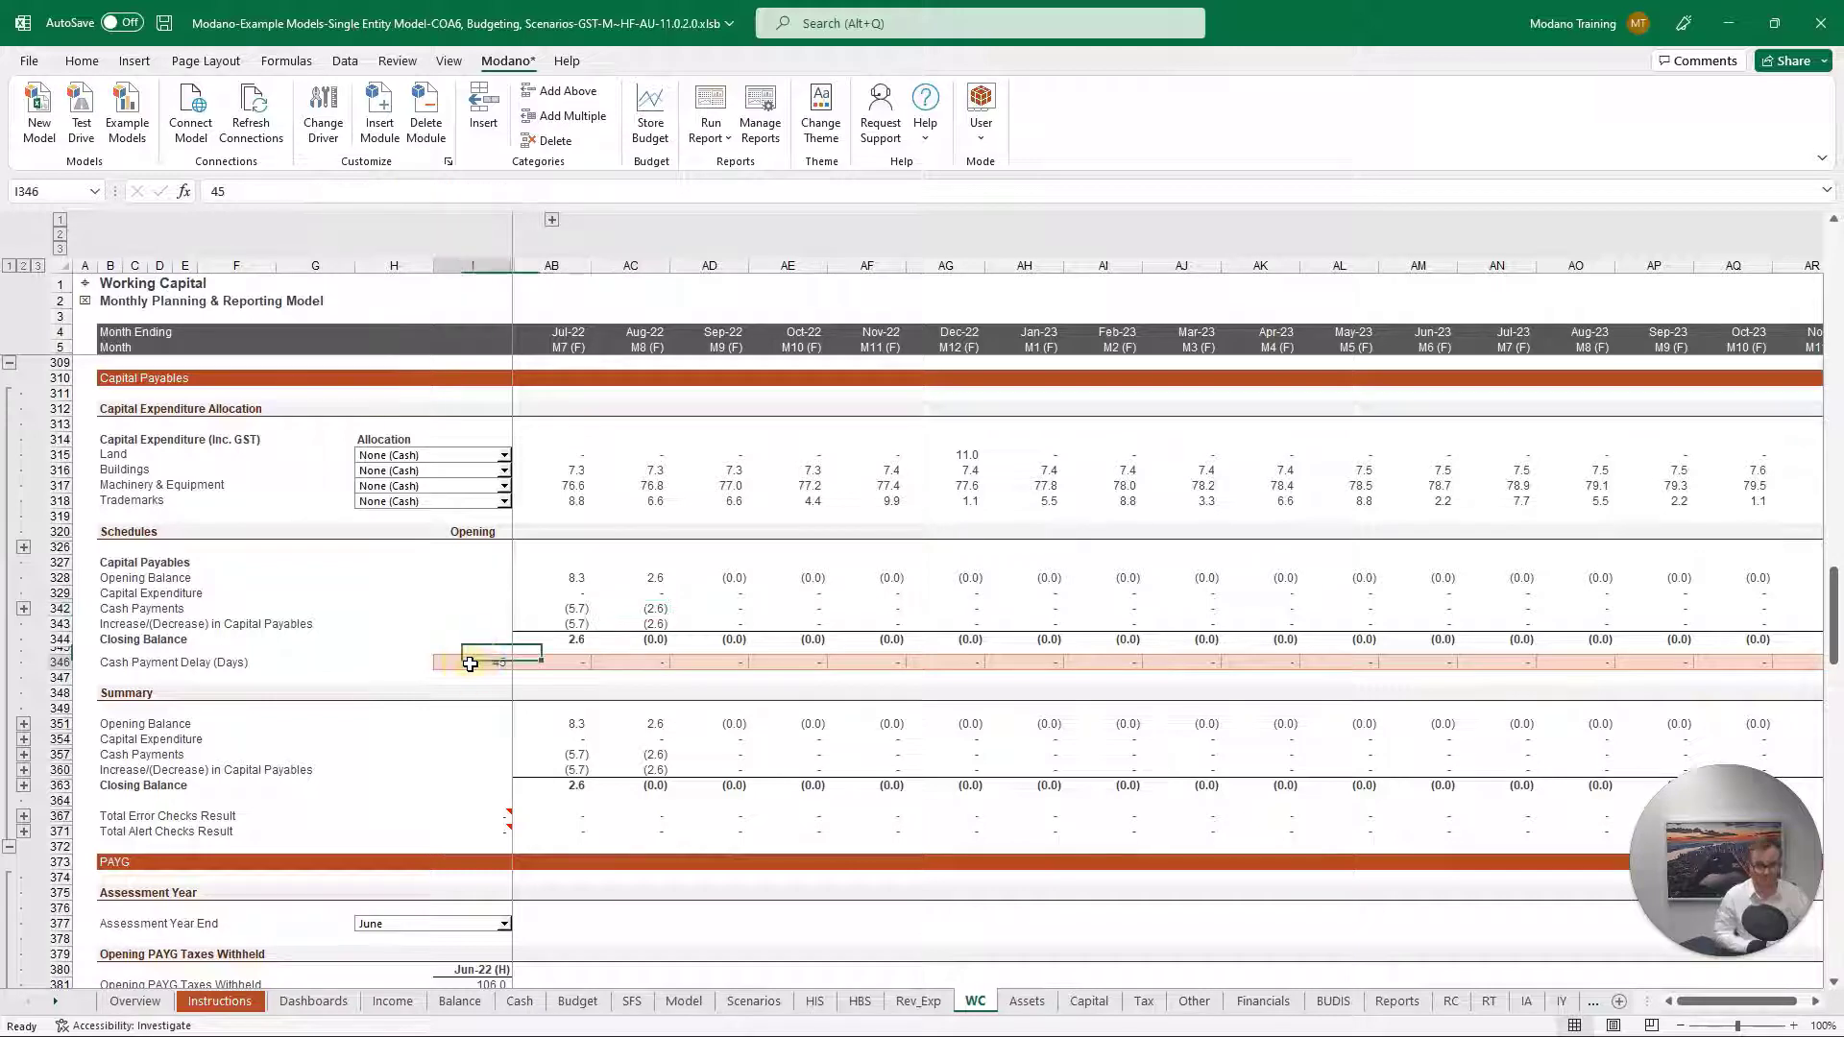
text(62)
key(Return)
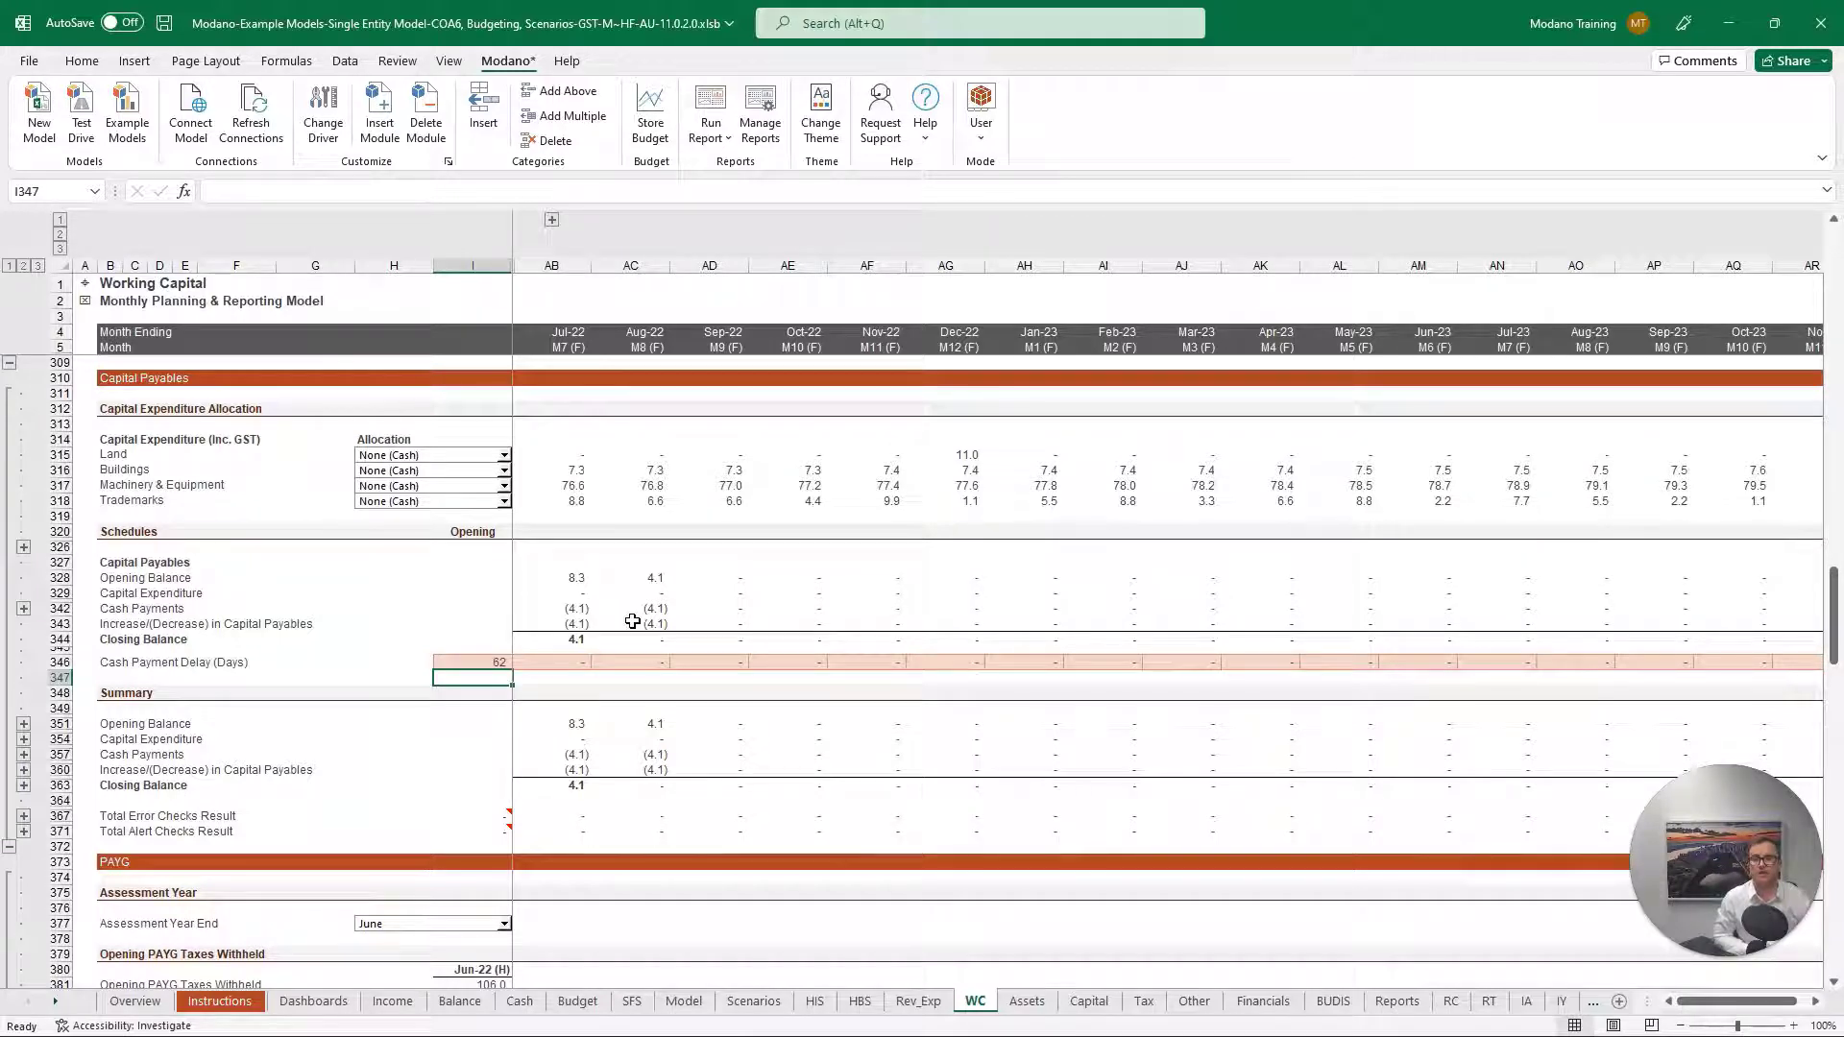
Allocate the Land capital expenditure to Capital Payables and inspect the Dec-22 Capital Expenditure in the Capital Payables schedule
click(449, 455)
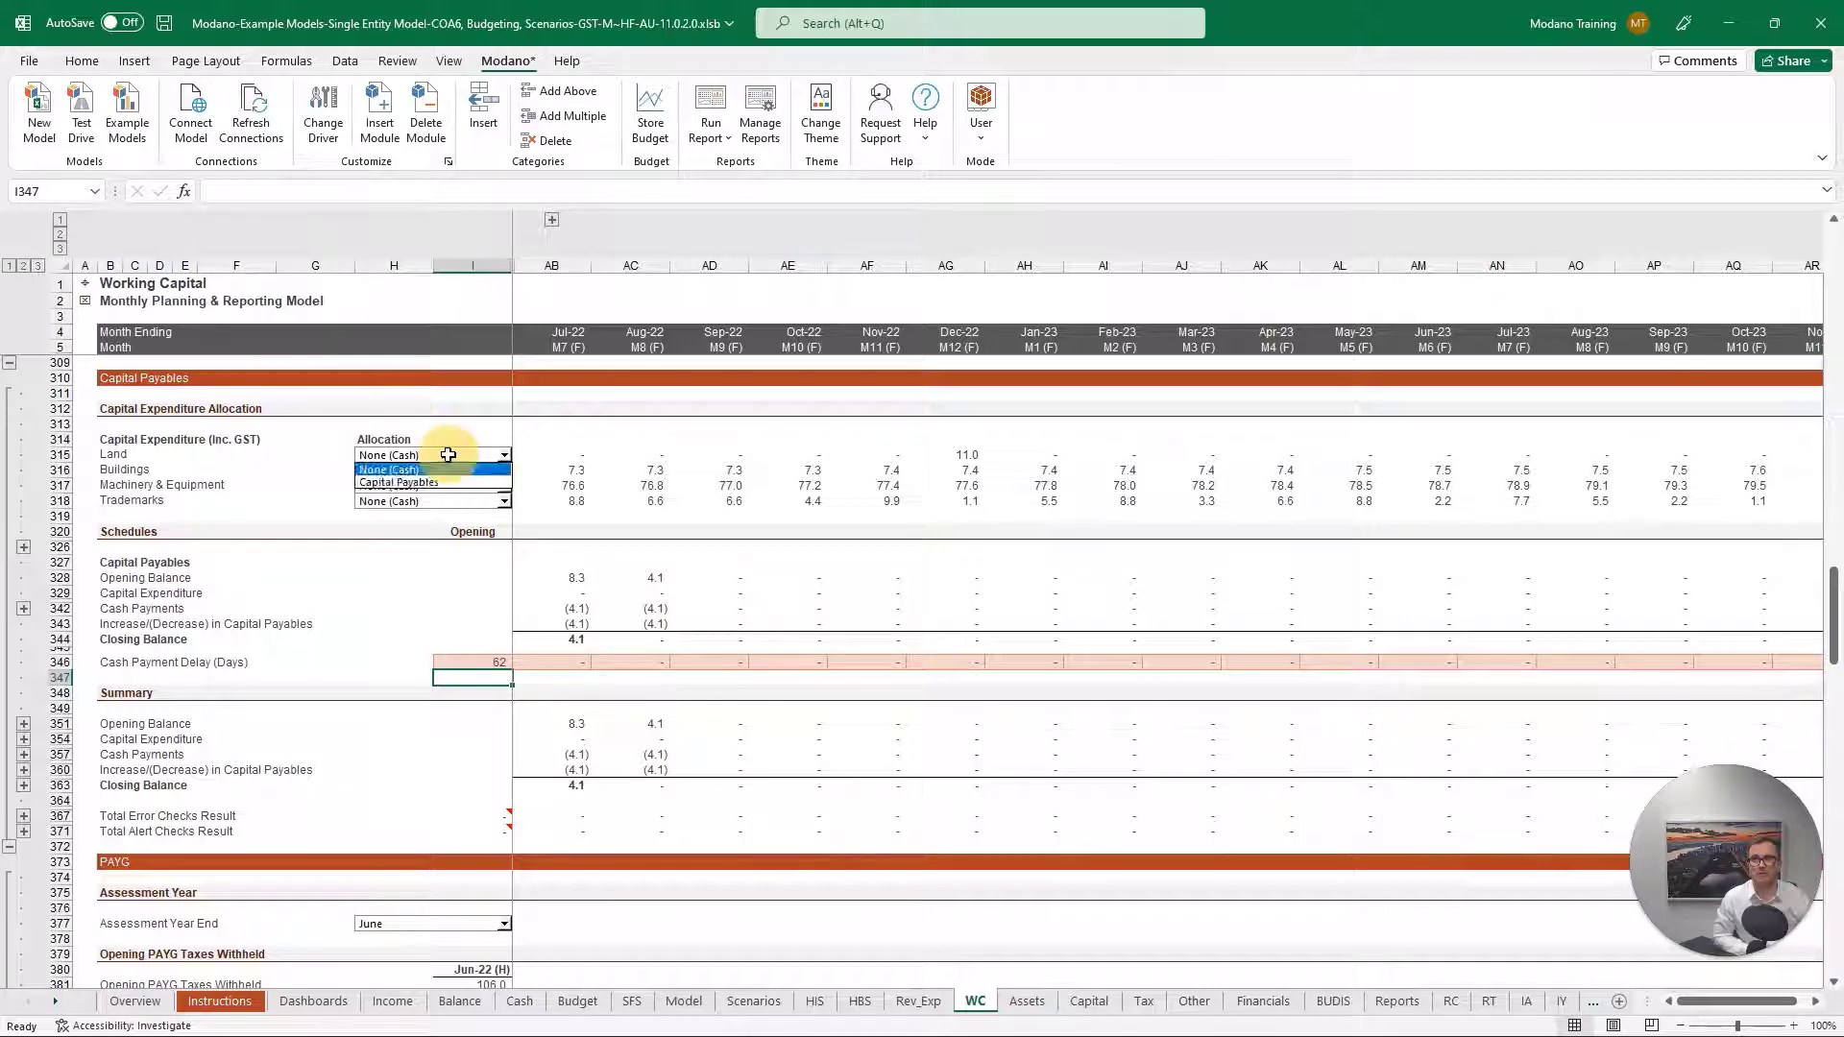
click(442, 482)
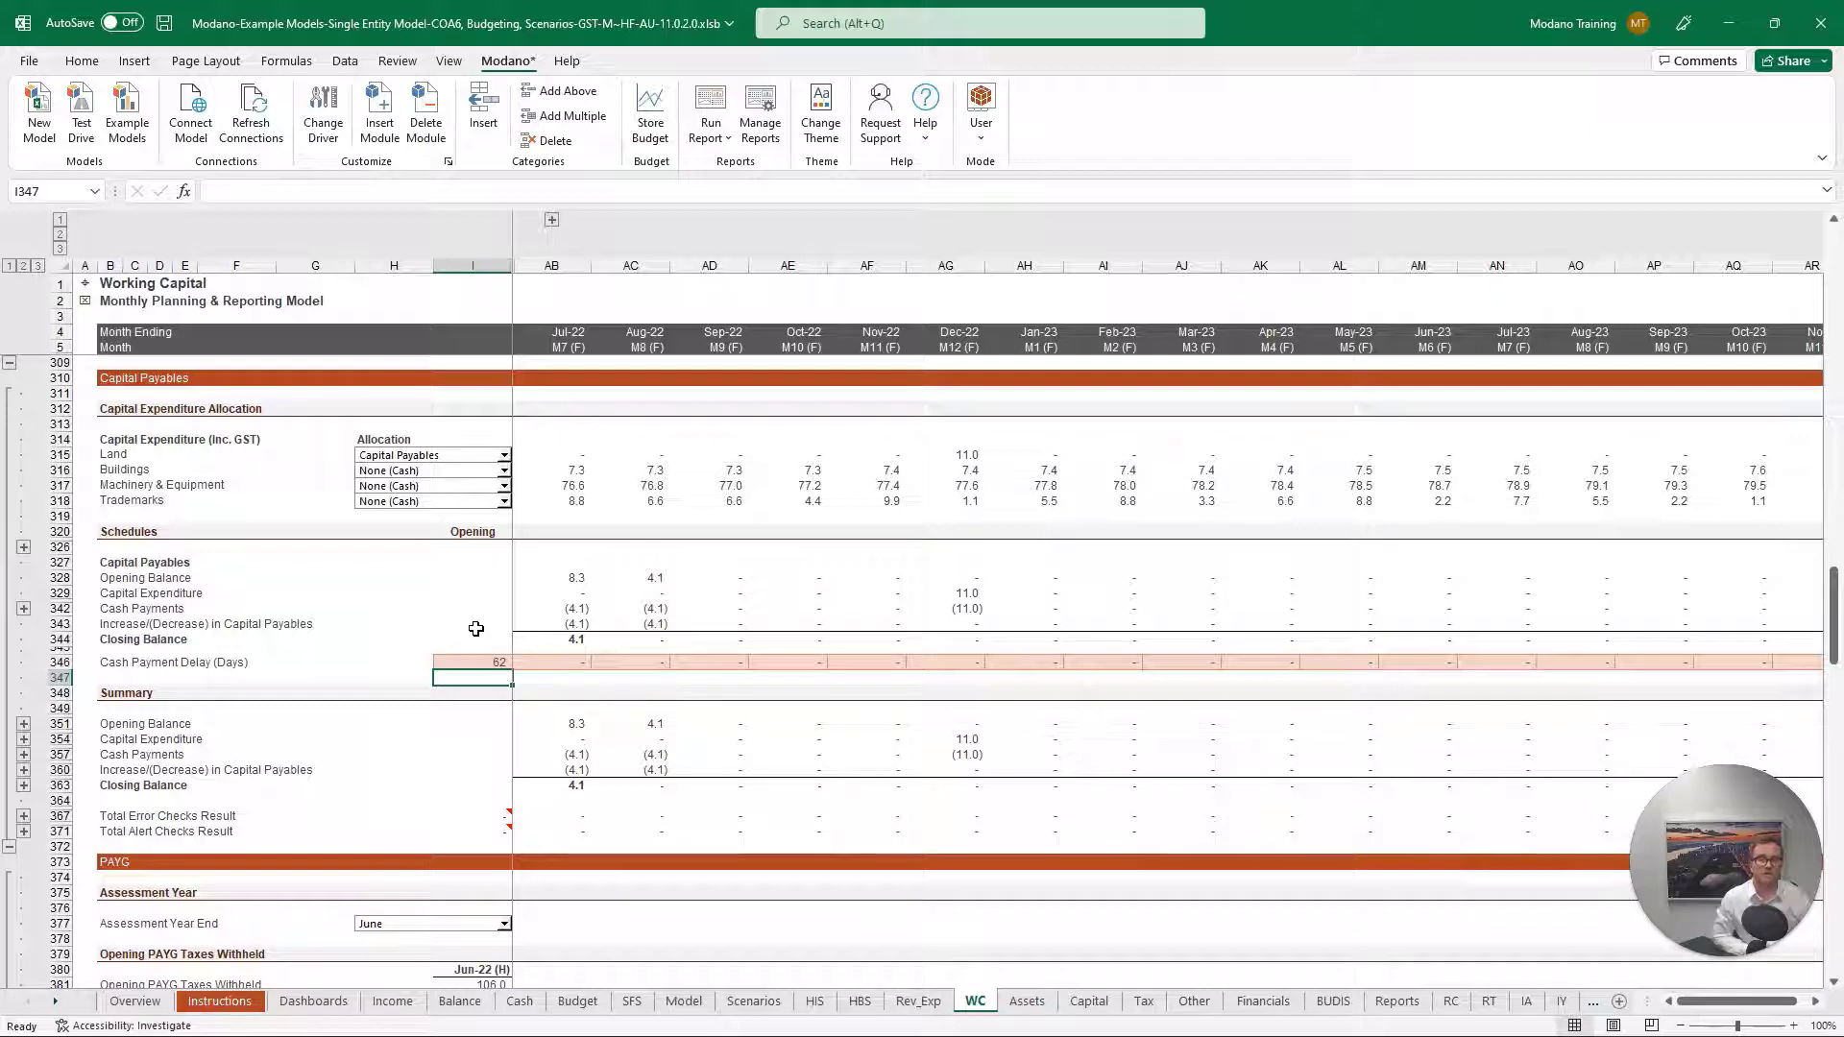
click(925, 594)
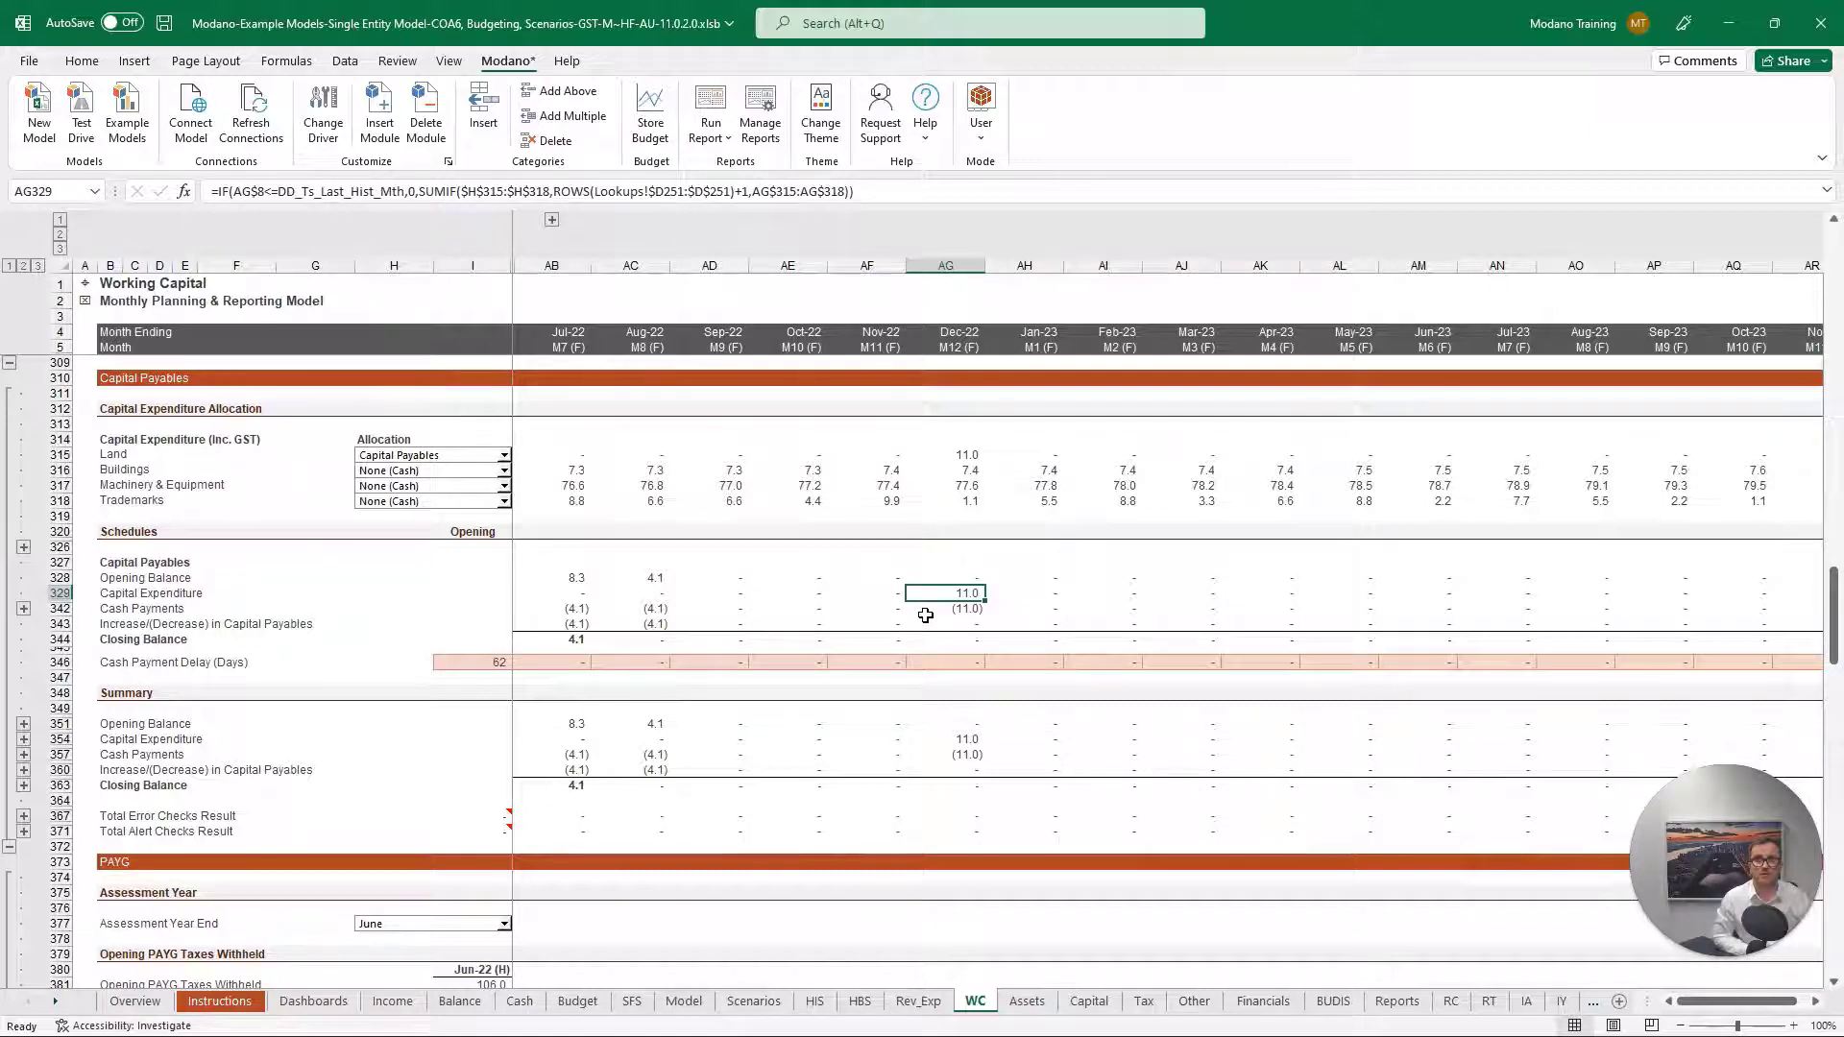
Set the Dec-22 Cash Payment Delay for Capital Payables to 31 days
click(929, 662)
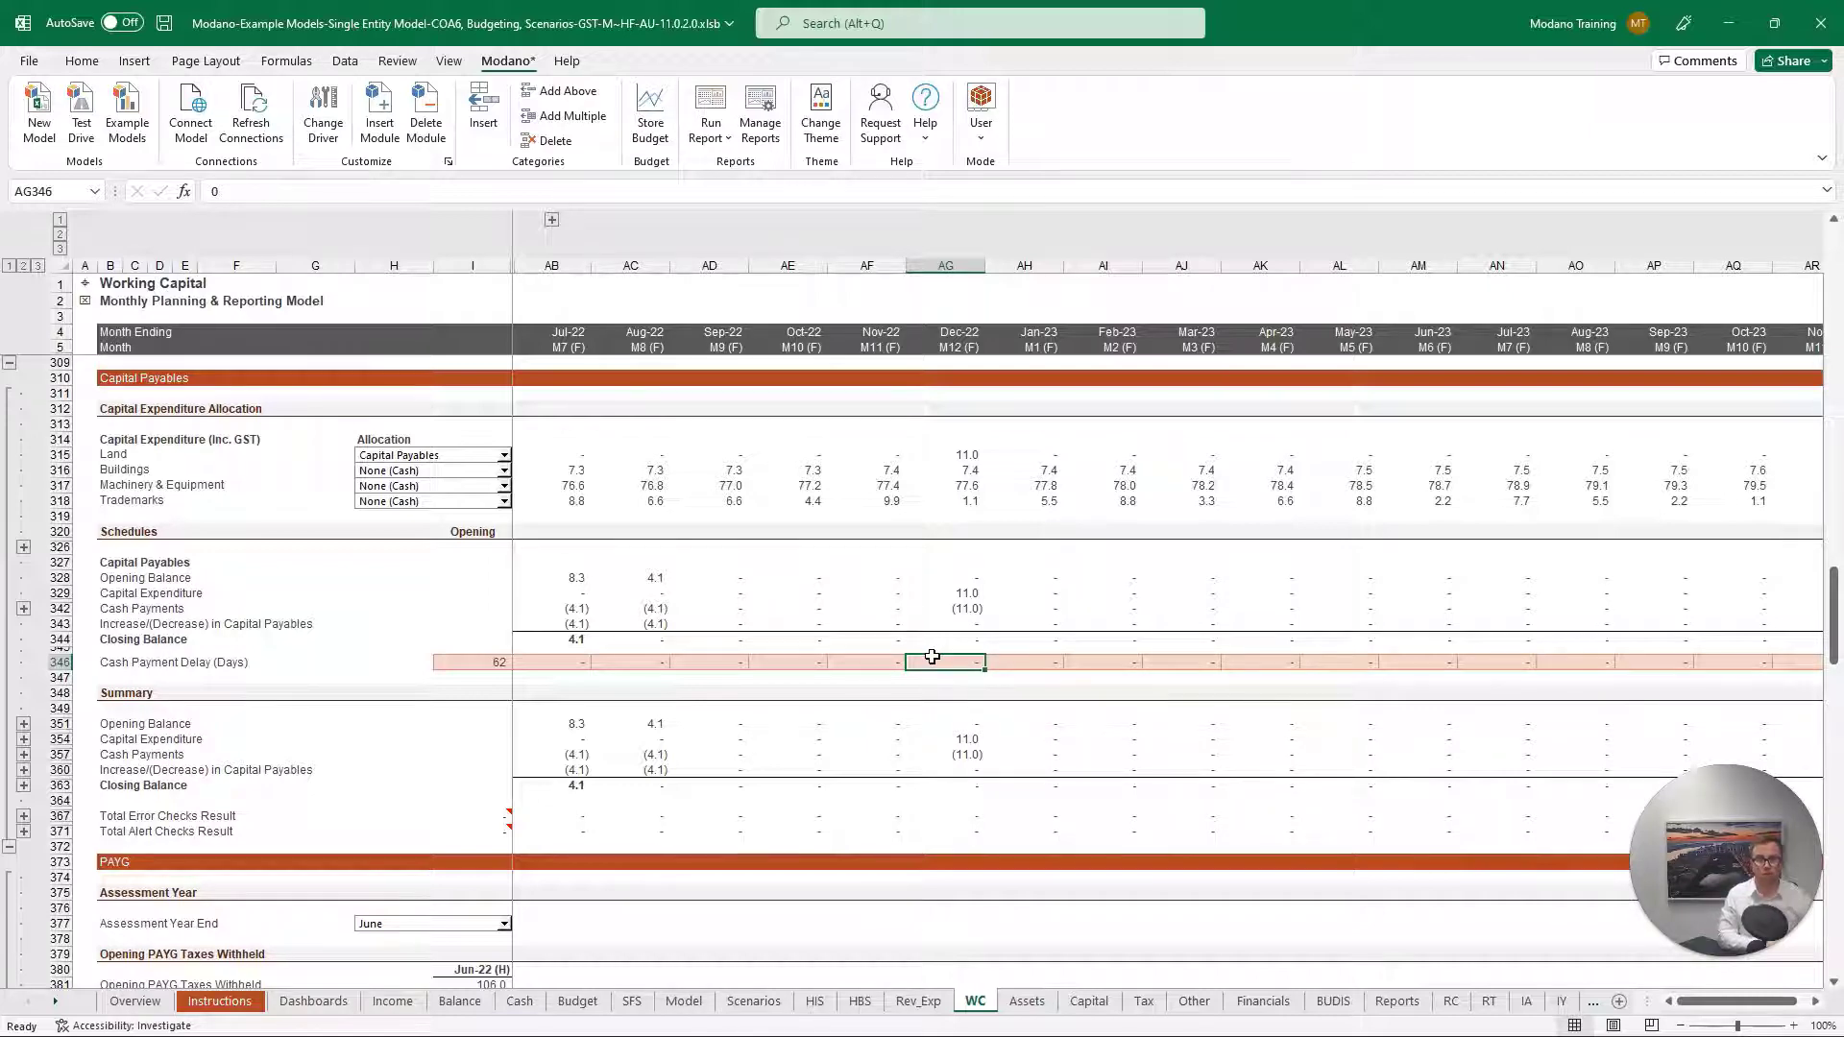
text(31)
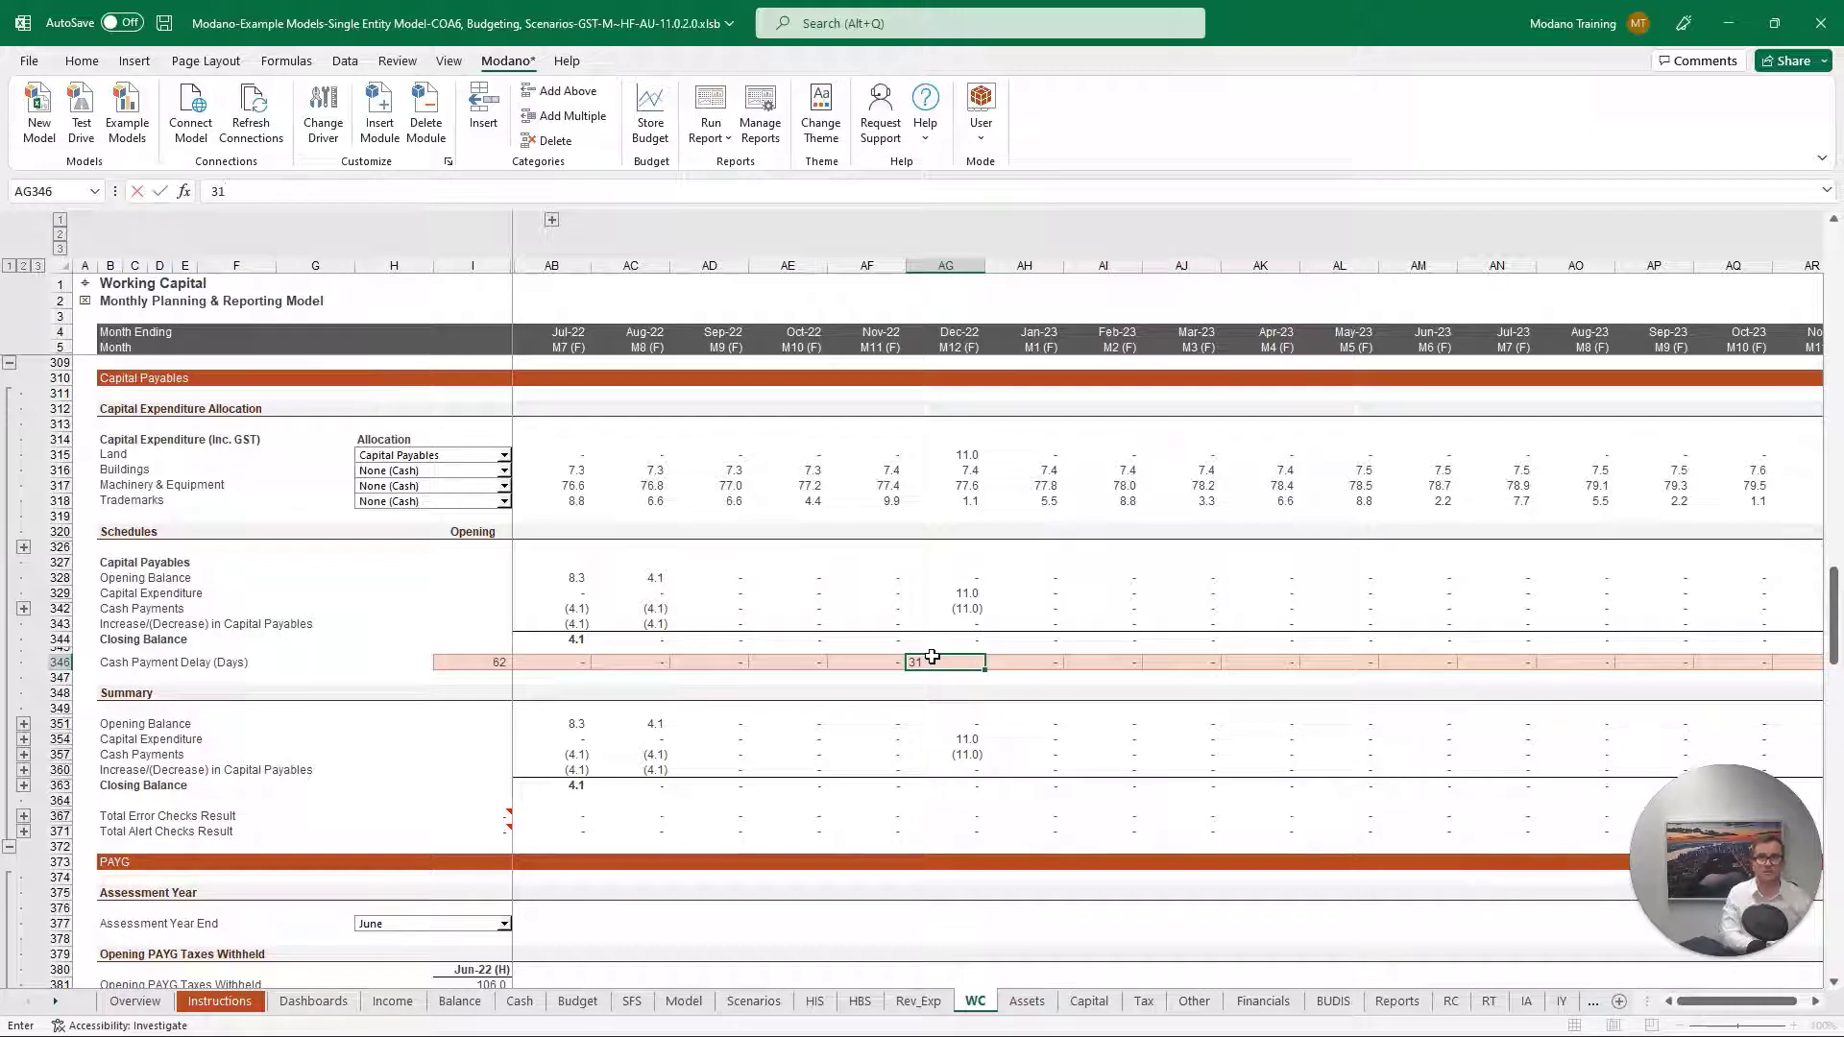
key(Return)
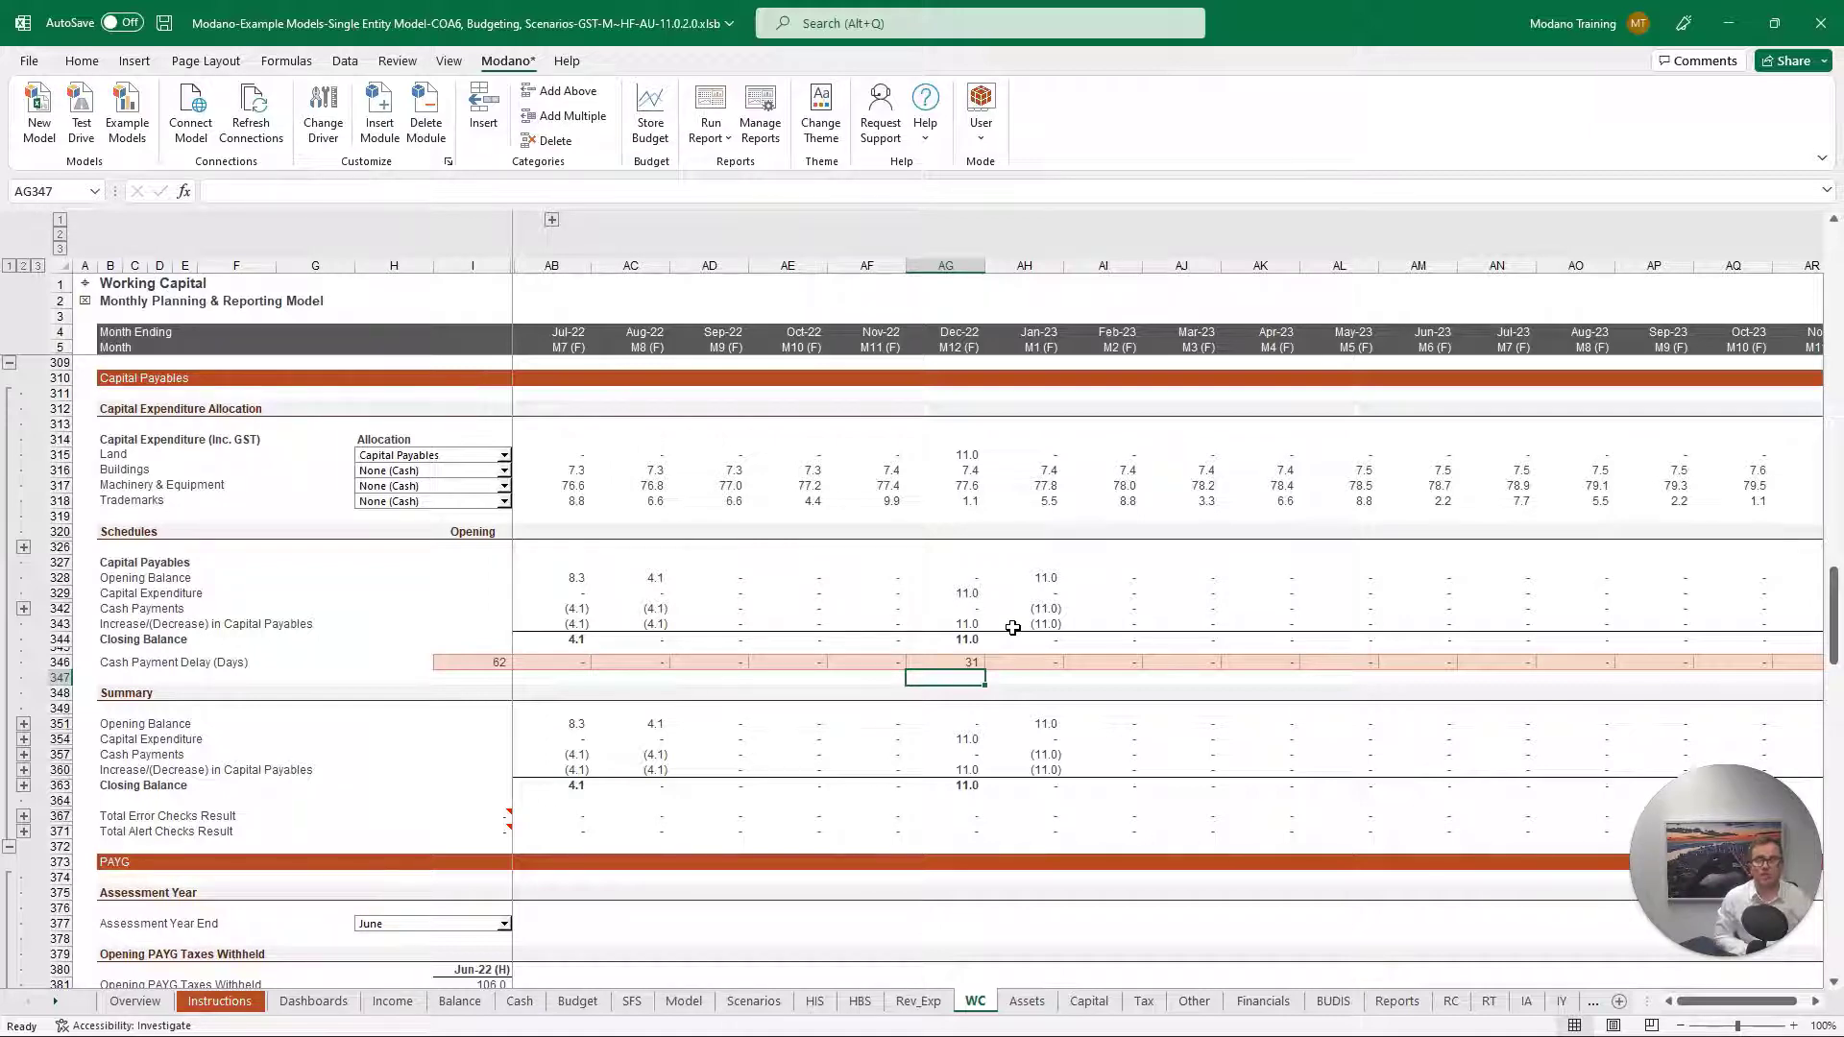
Set the Dec-22 Cash Payment Delay for Capital Payables to 45 days
click(964, 660)
text(45)
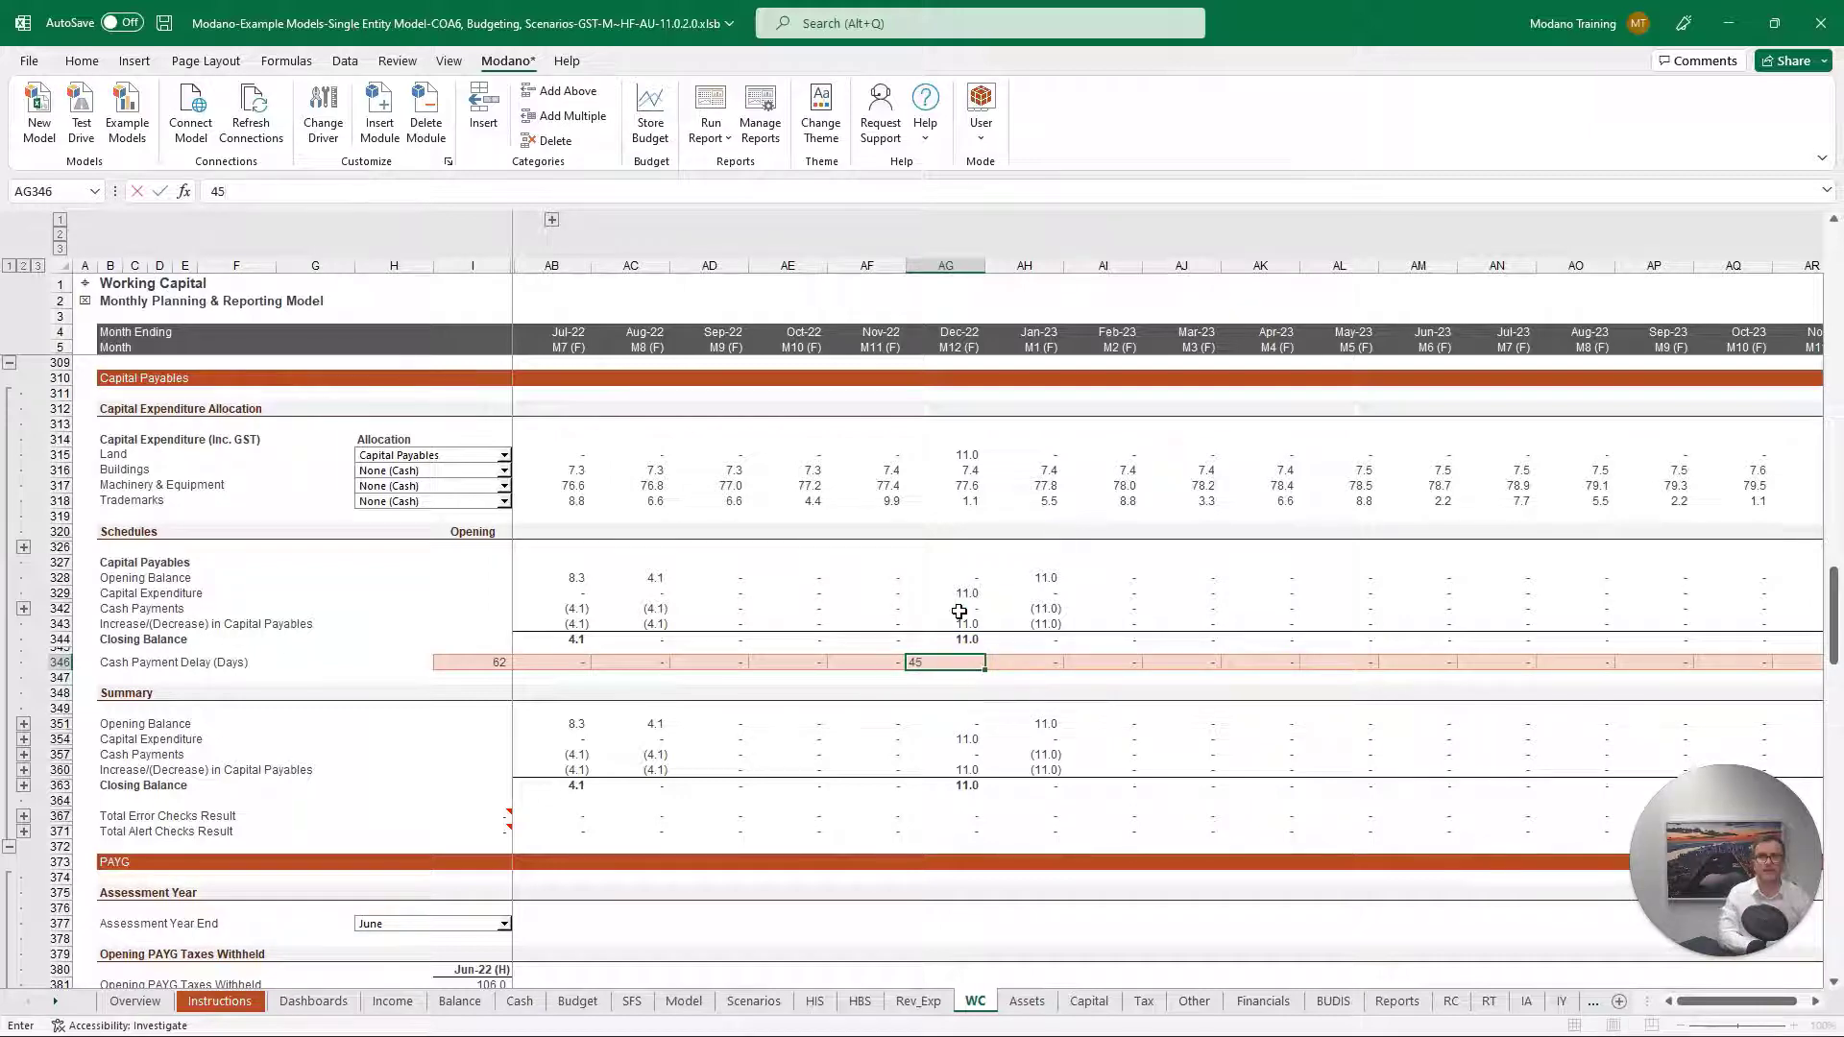
key(Return)
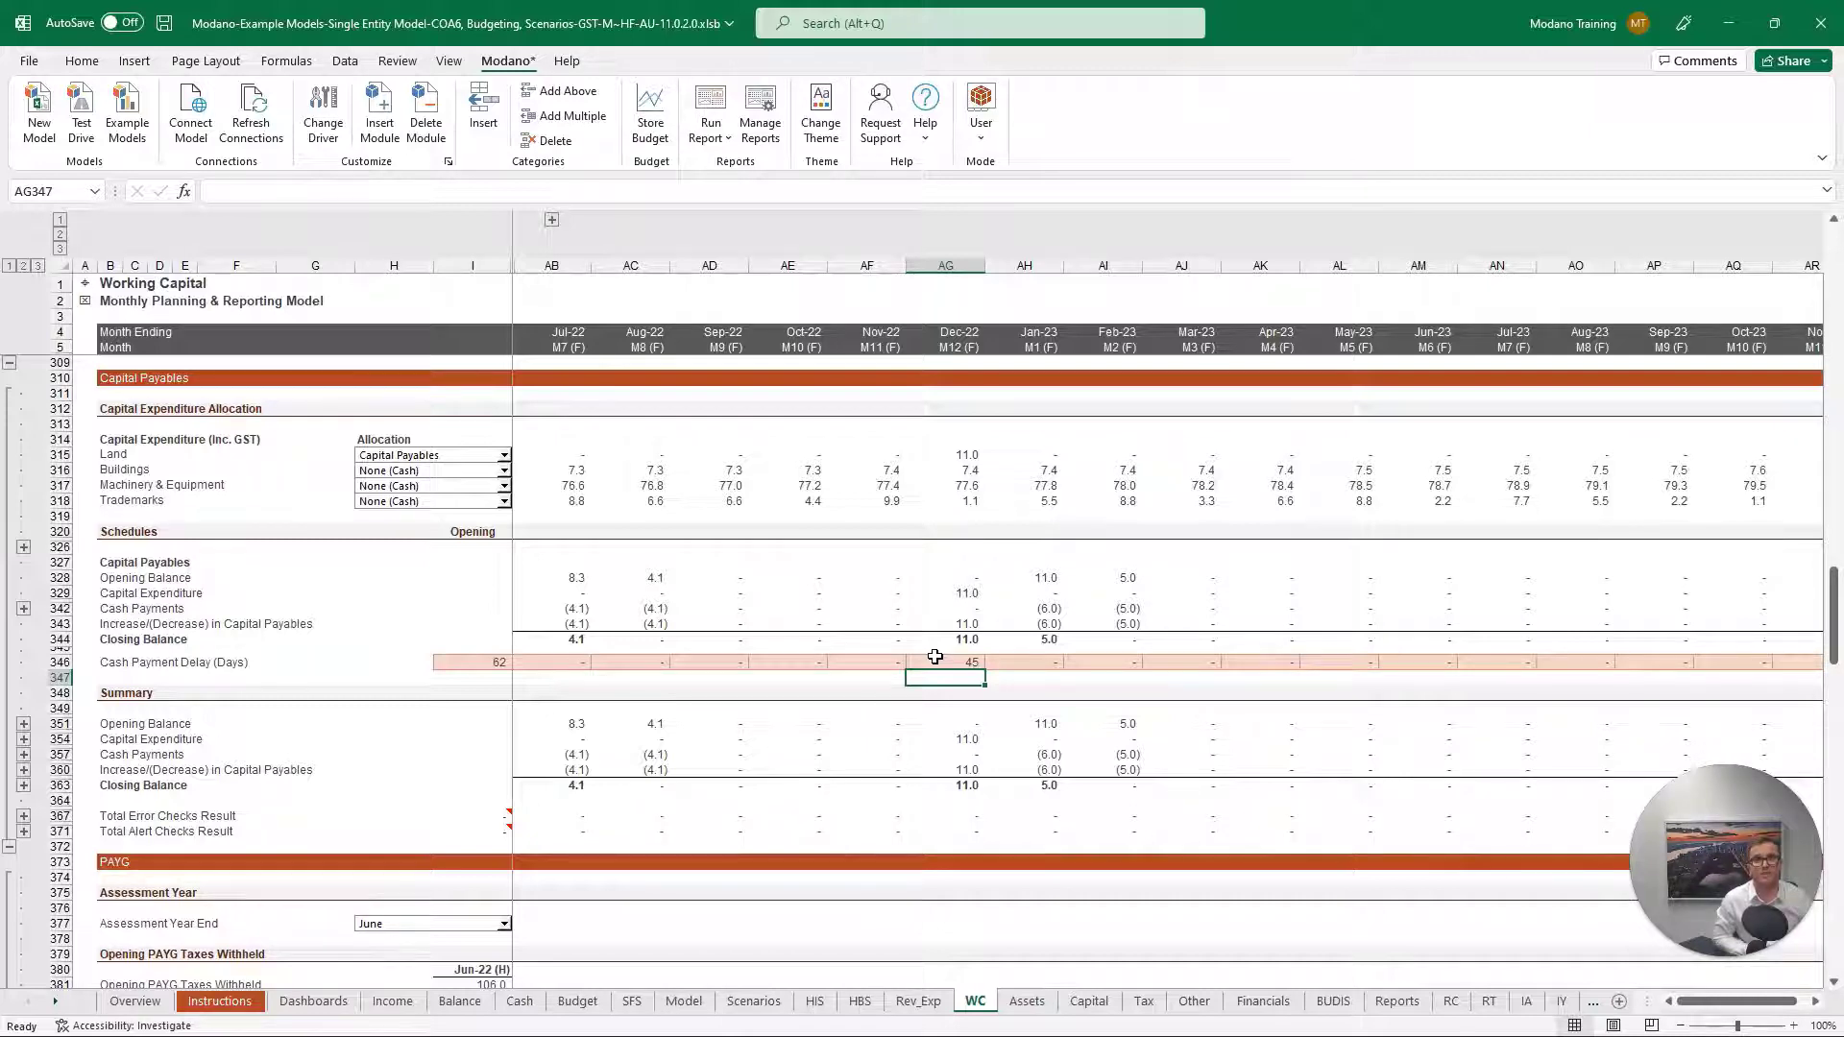
Set the Cash Payment Delay for Capital Payables to 45 days for the opening balance and every forecast month
click(495, 664)
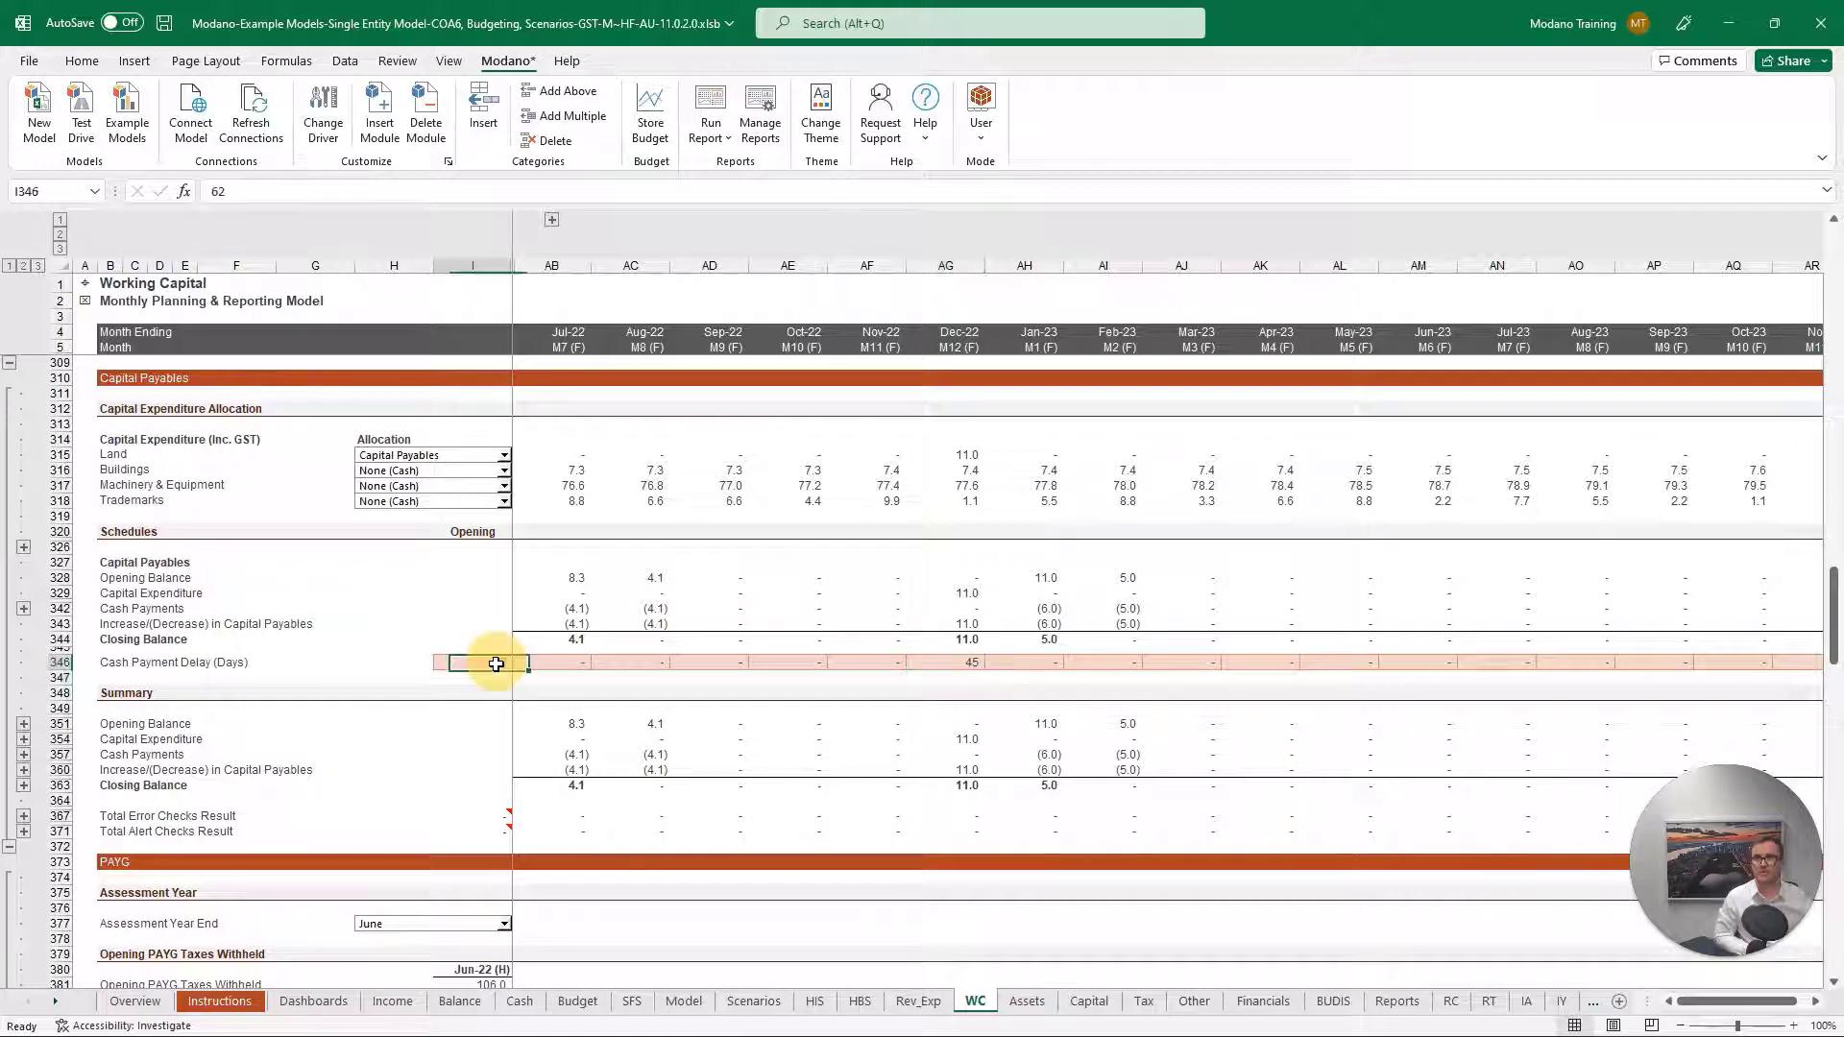
key(ctrl+shift+Right)
text(45)
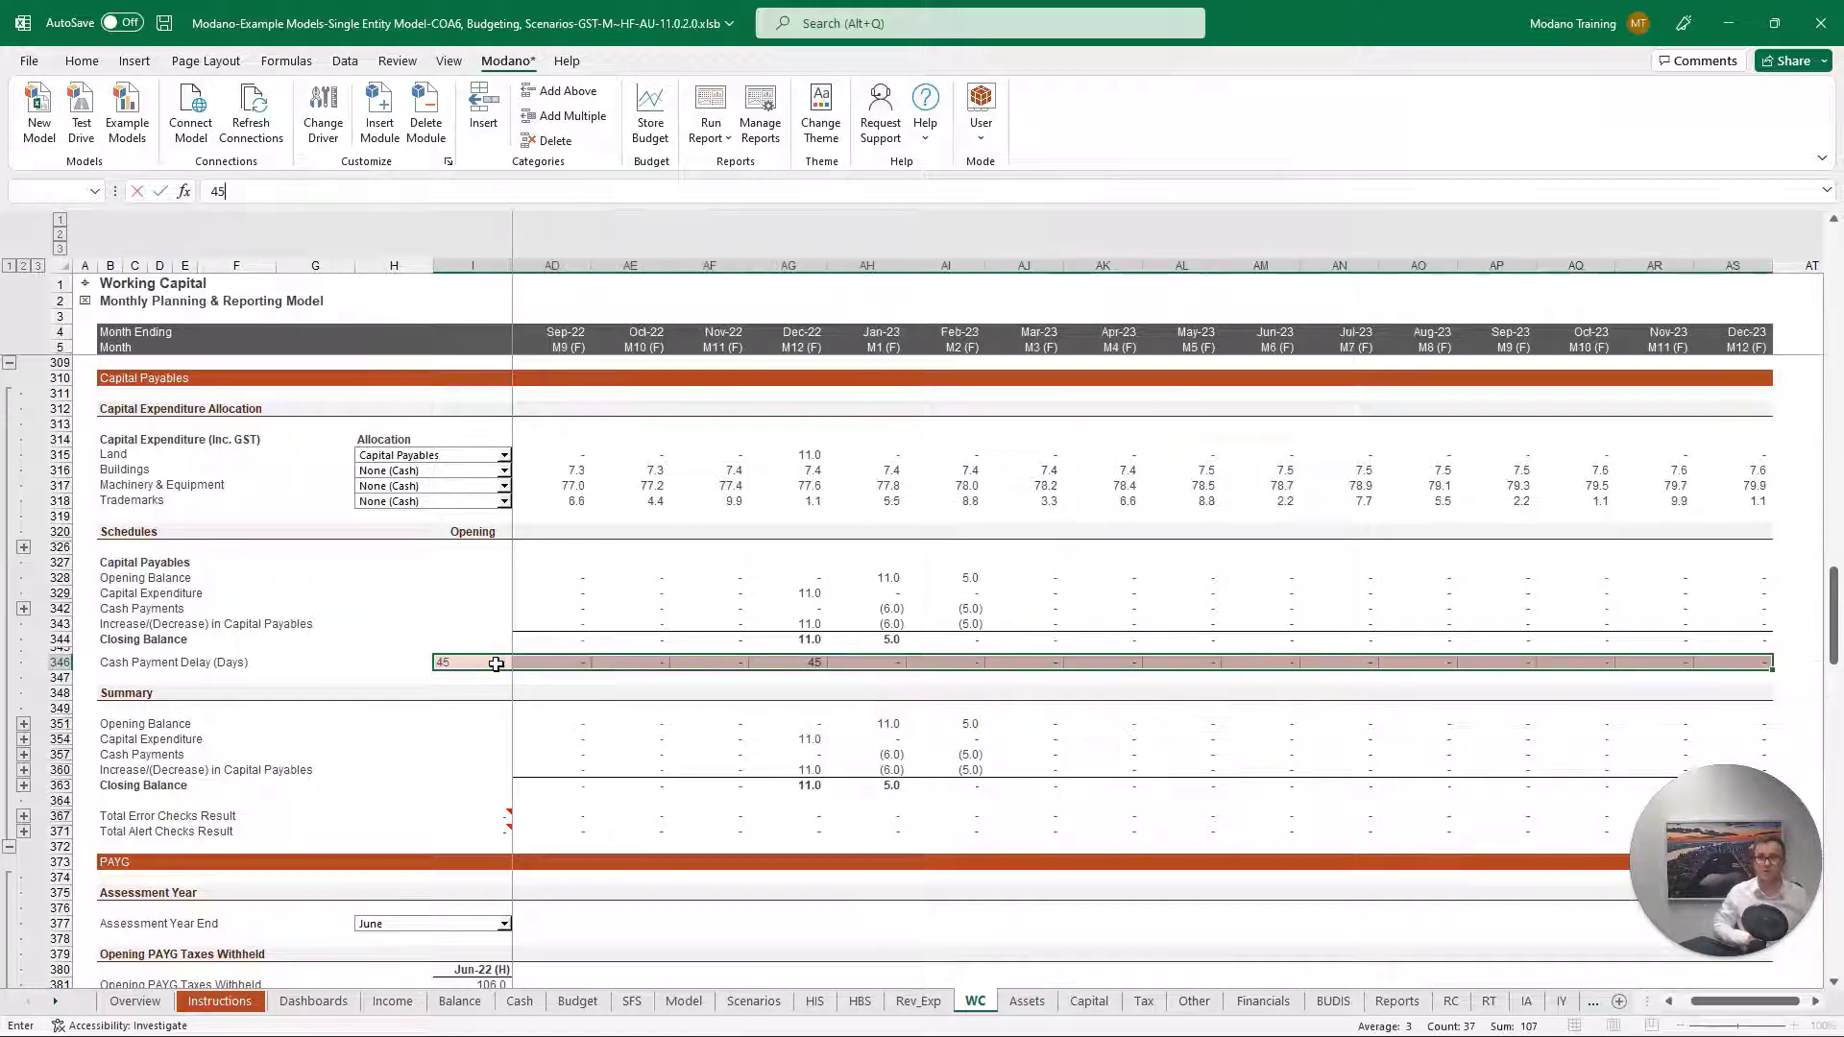
key(ctrl+Return)
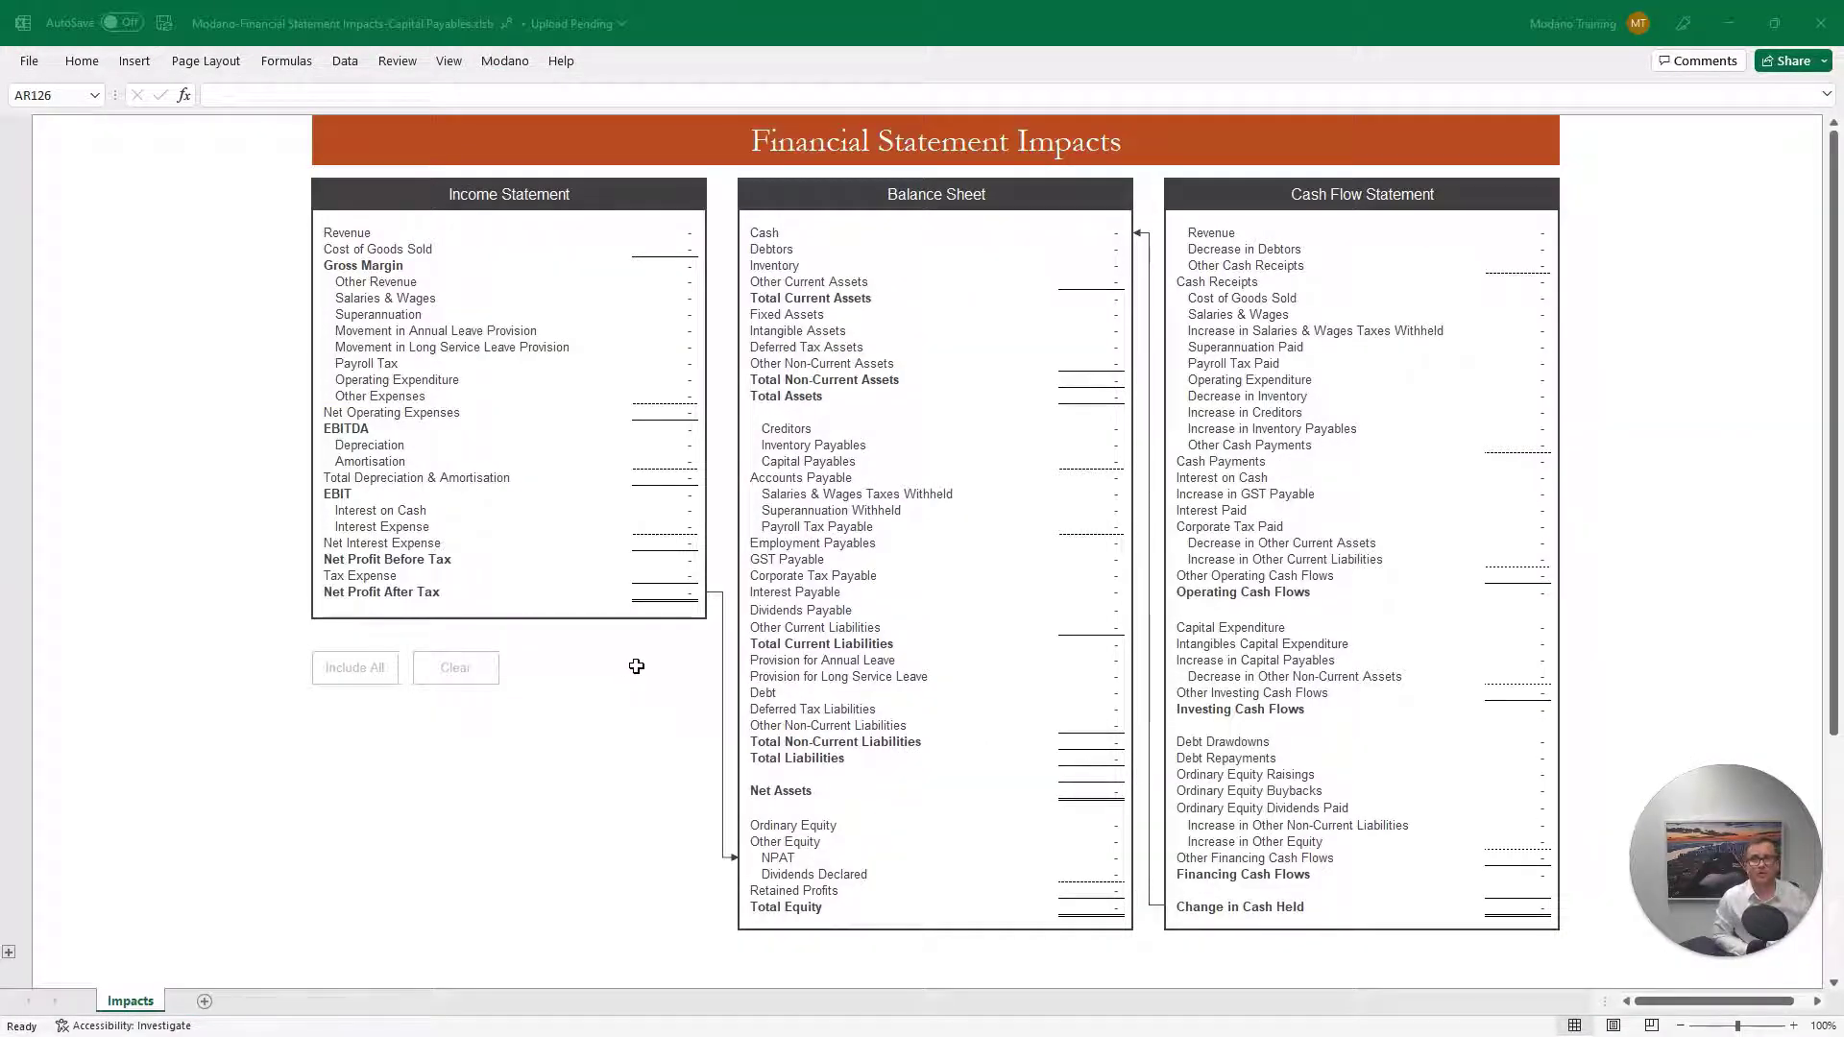
In the Financial Statement Impacts workbook, show the Capital Expenditure impact, add the Capital Payables impact, and leave only Capital Payables included
click(1309, 630)
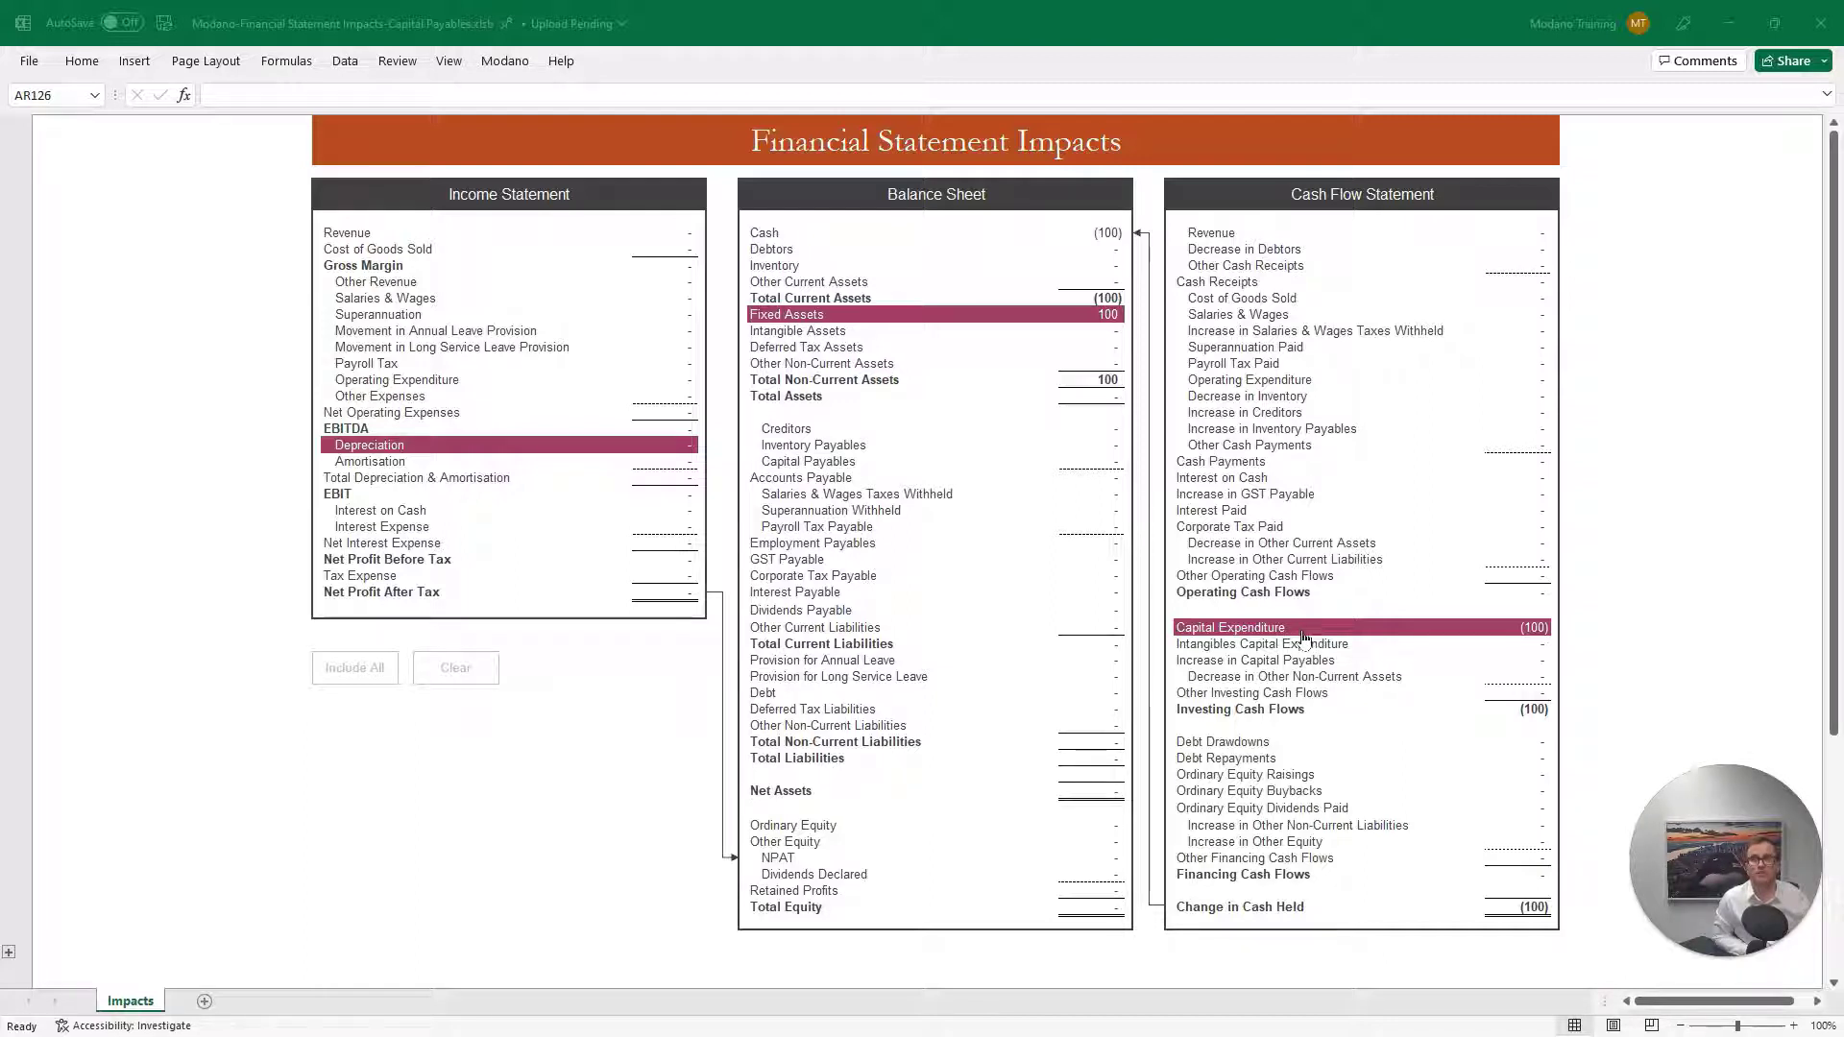
click(915, 464)
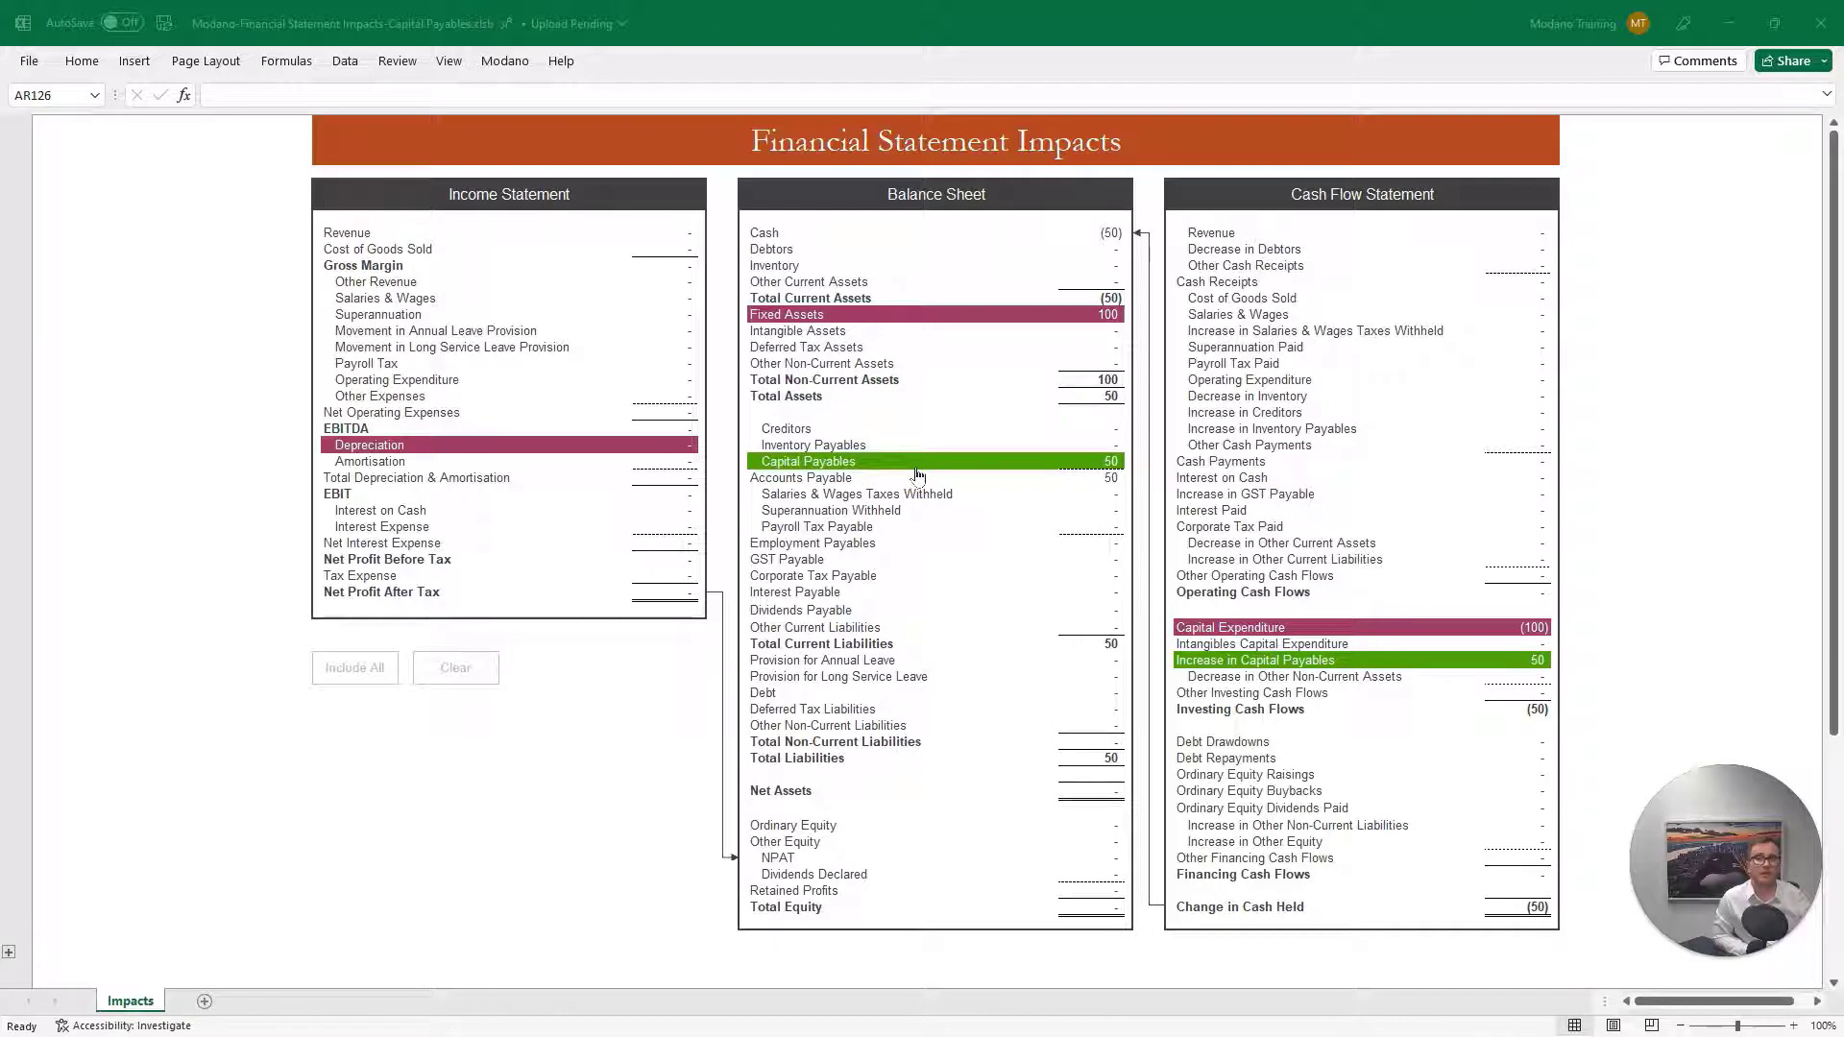
click(1413, 633)
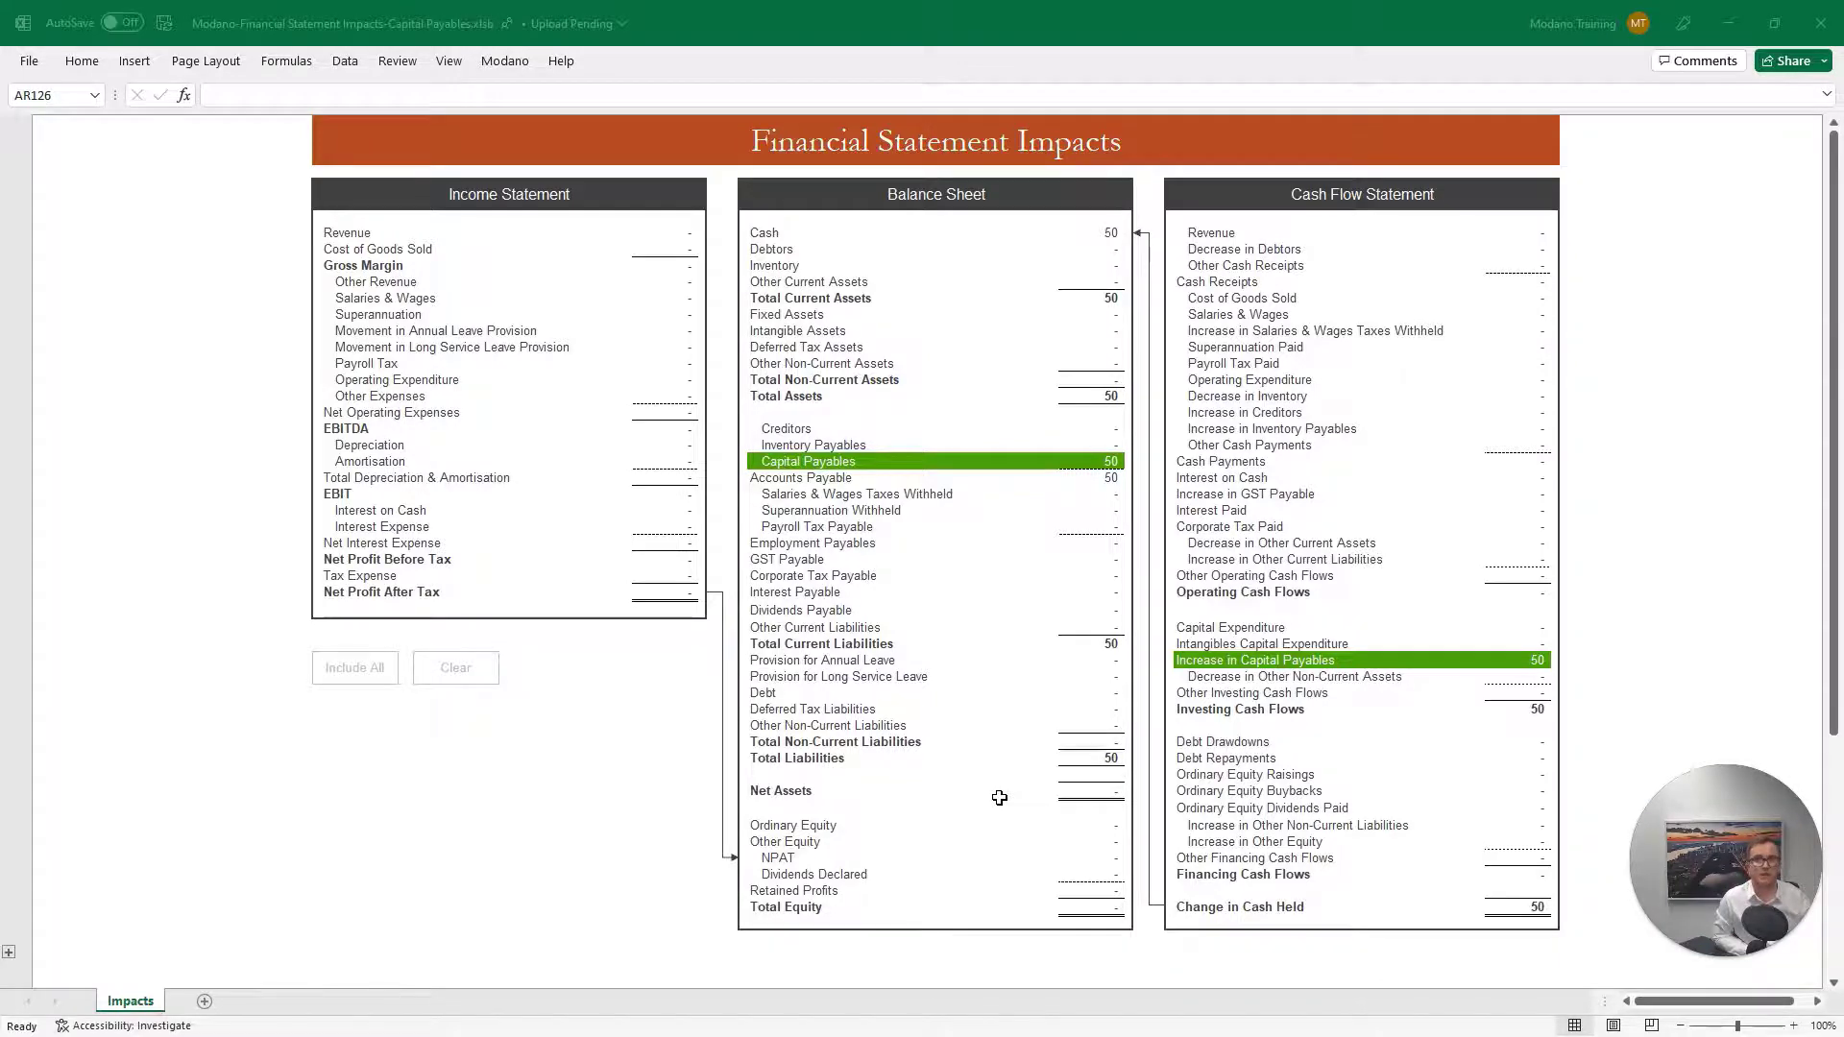
Return to the planning model, inspect the Dec-22 Increase/(Decrease) in Capital Payables, and open the Financial Statements sheet
key(alt+Tab)
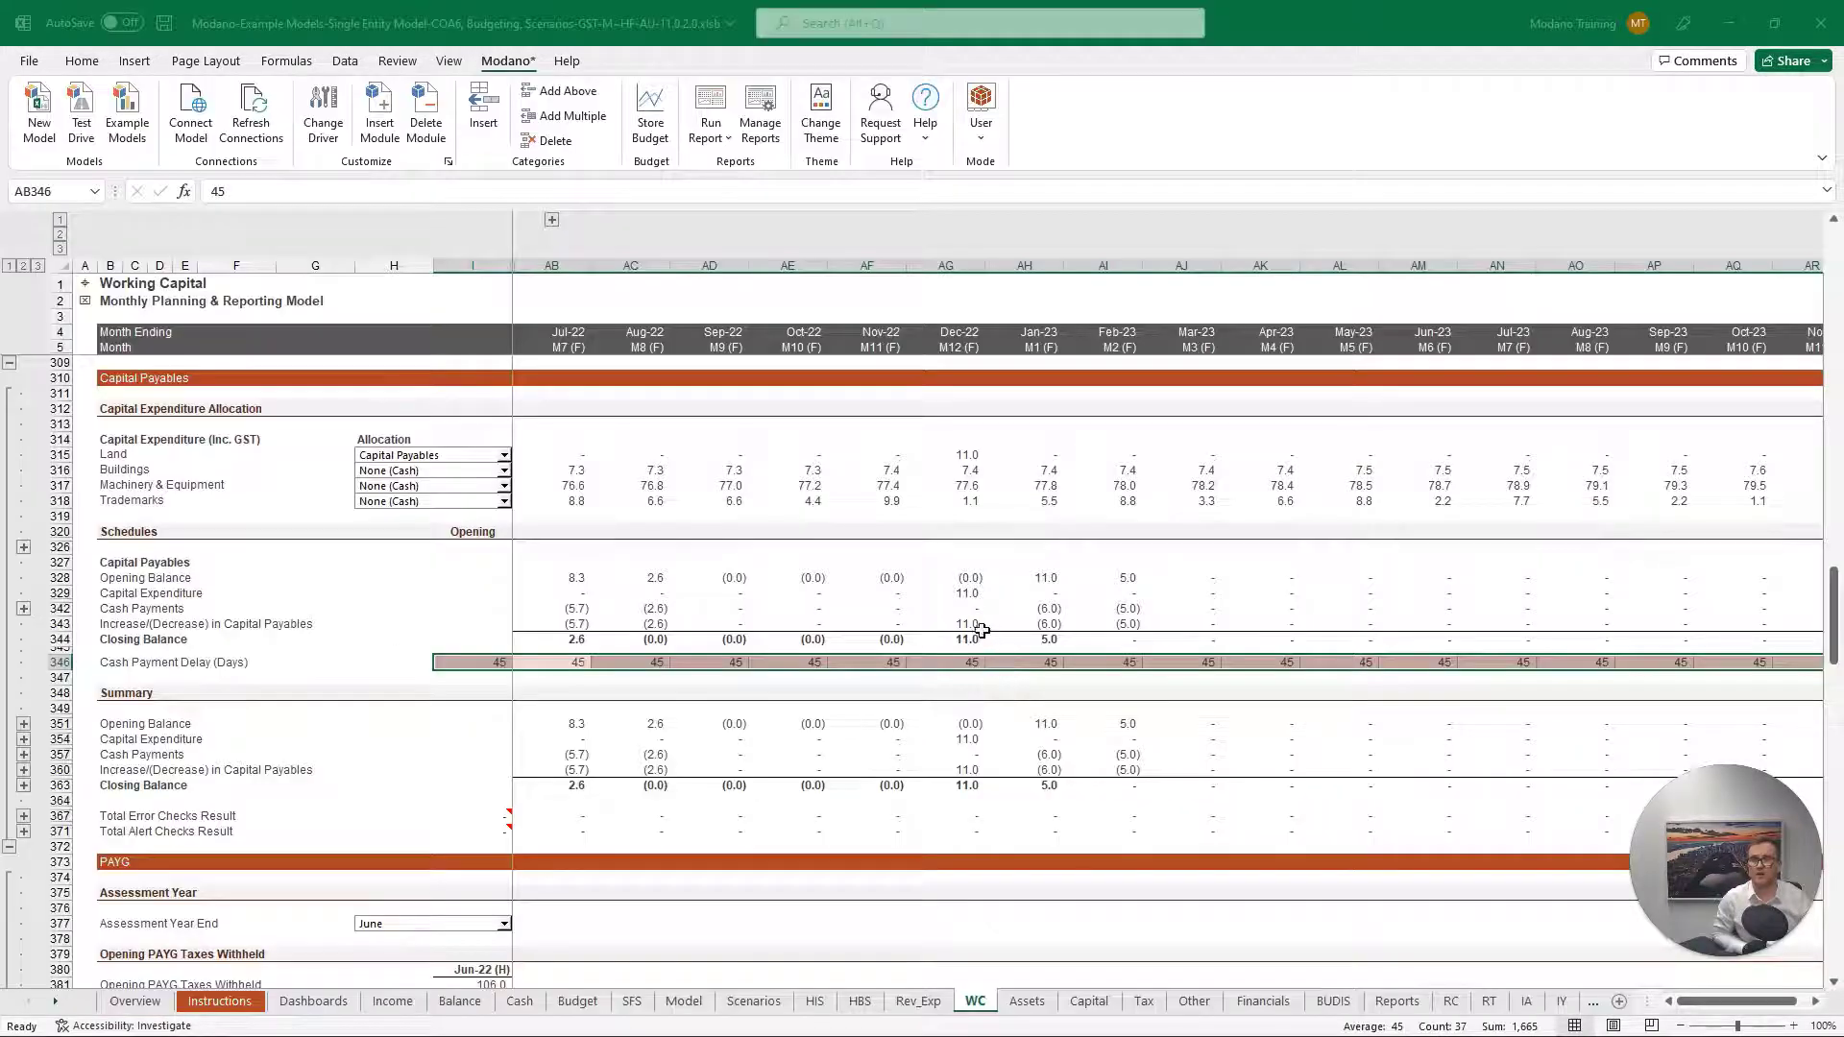
click(935, 623)
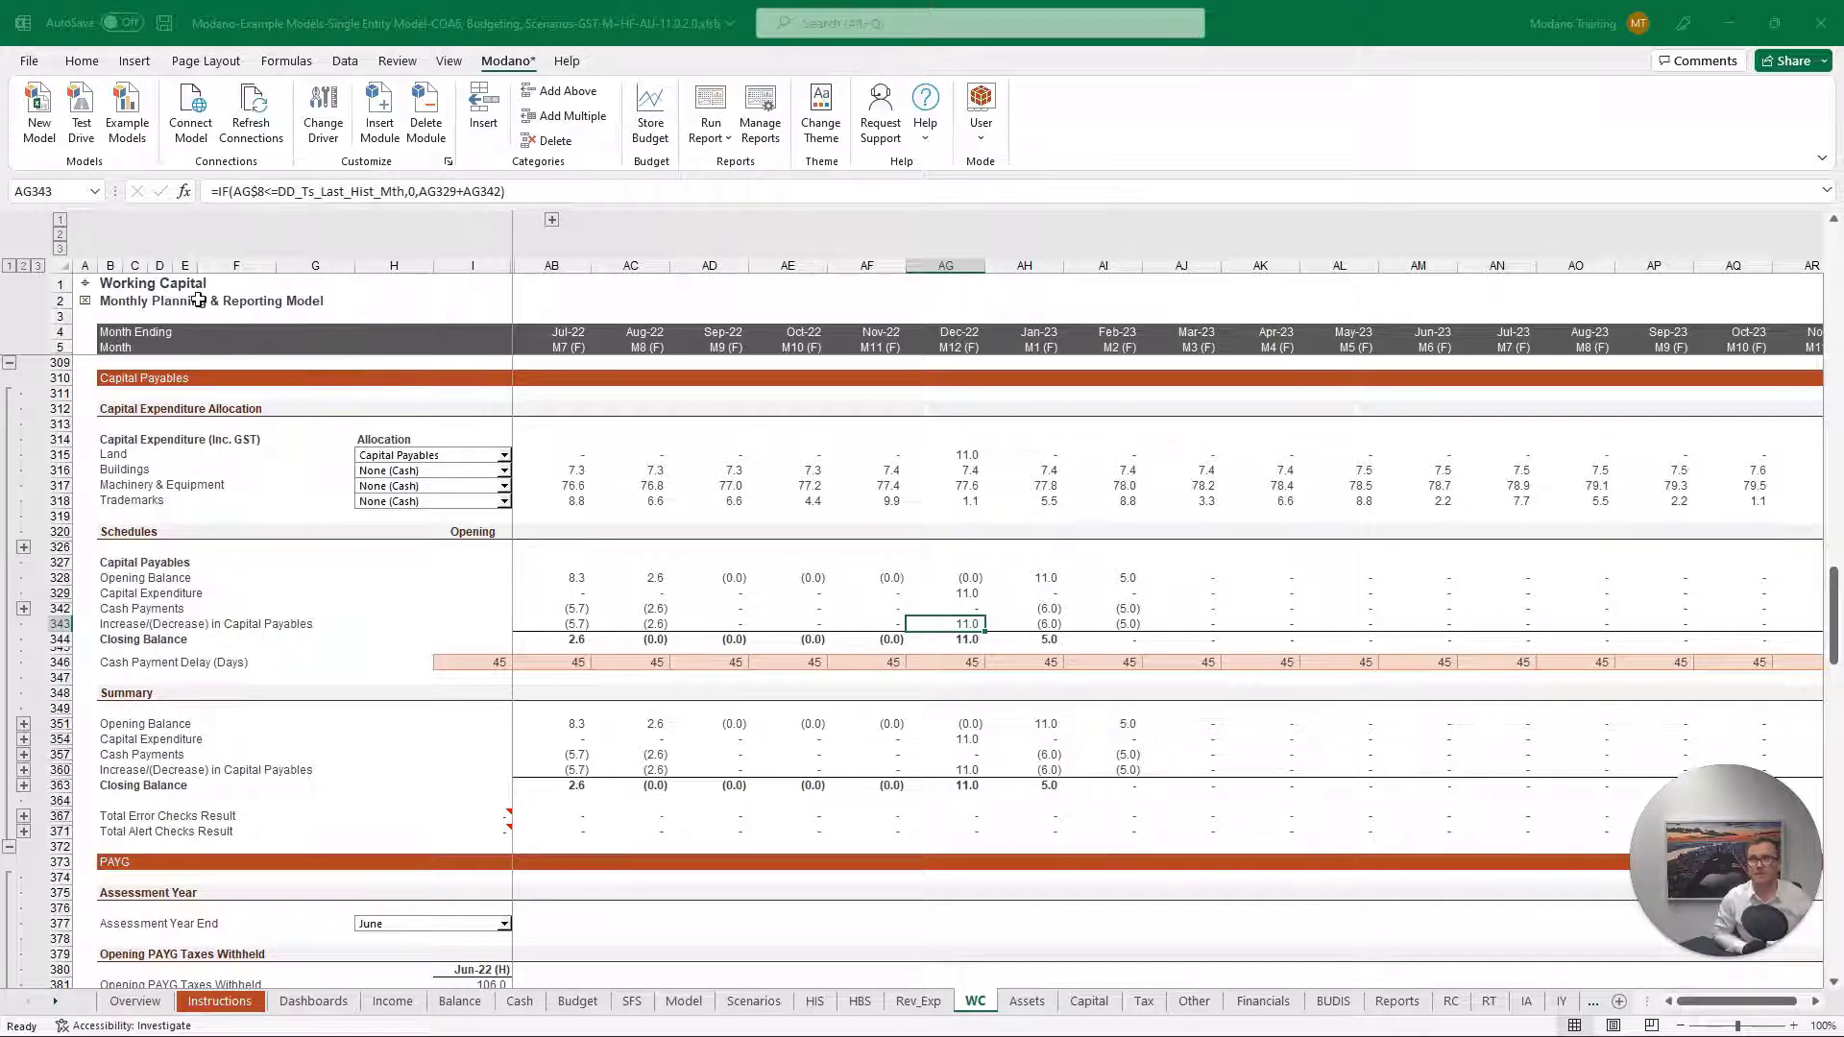
click(85, 283)
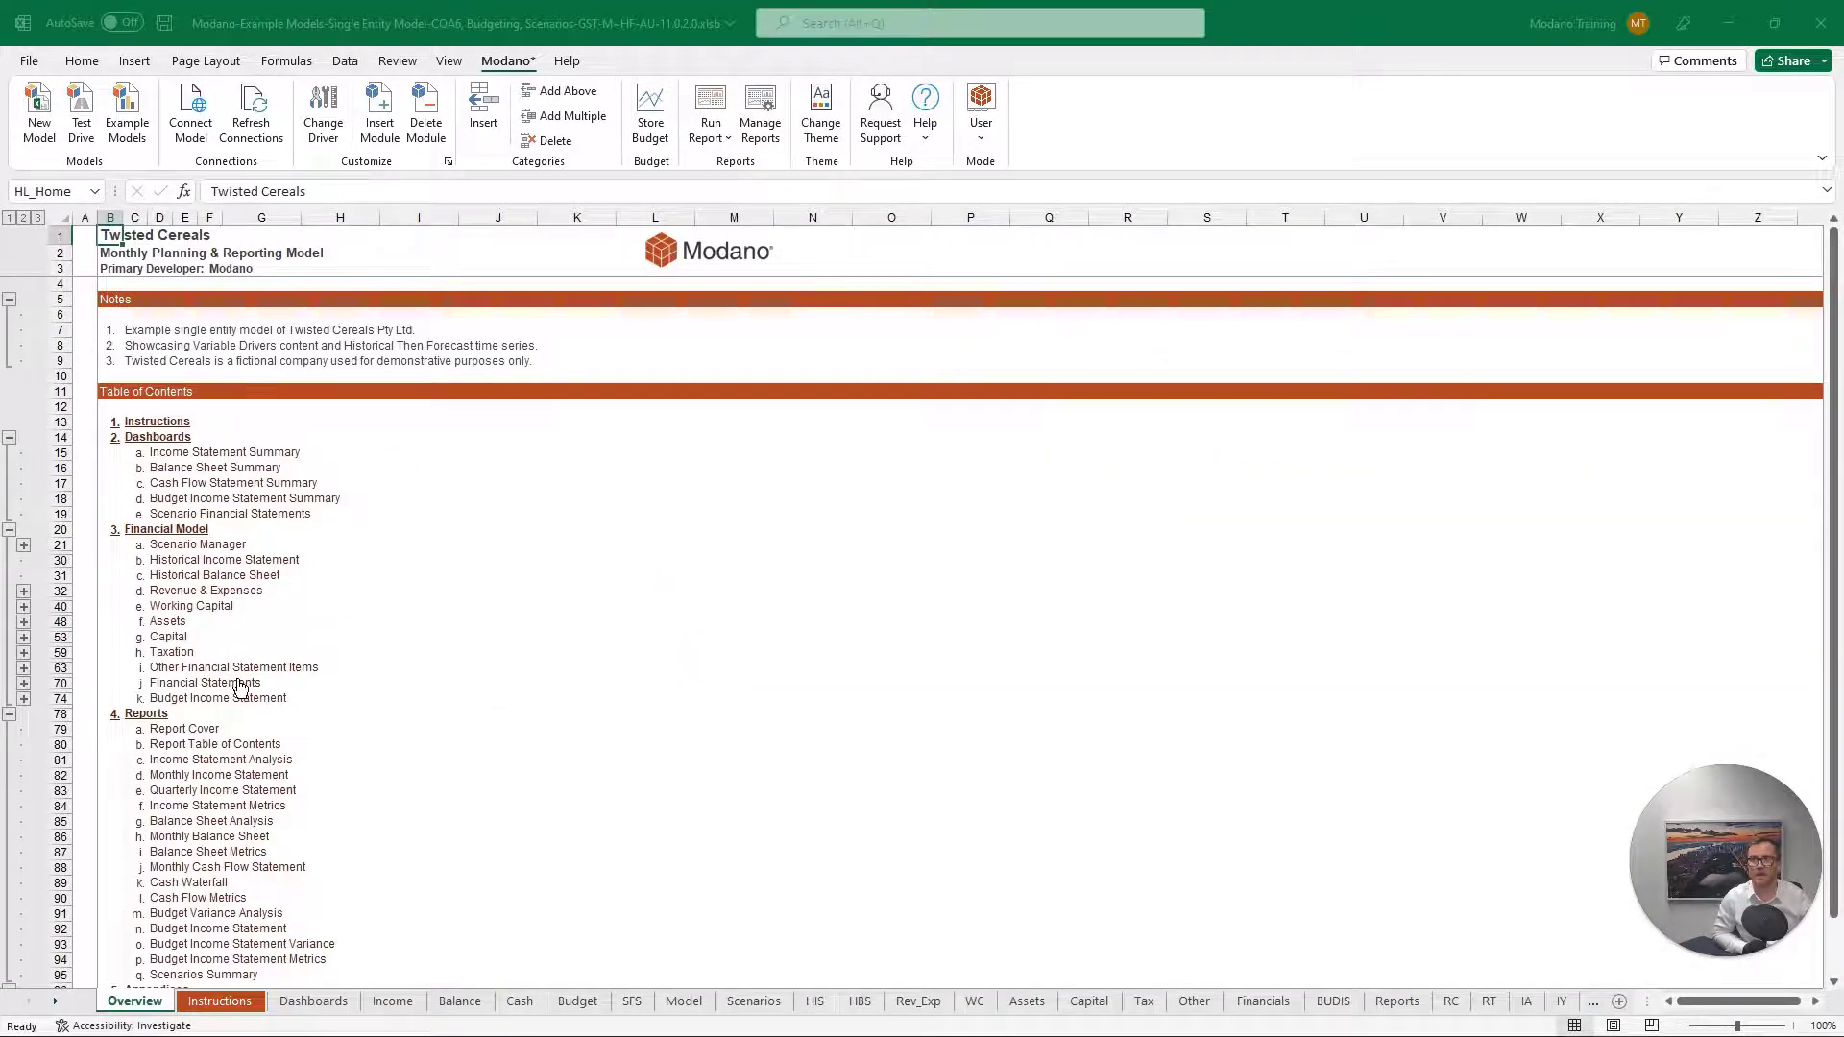
click(237, 681)
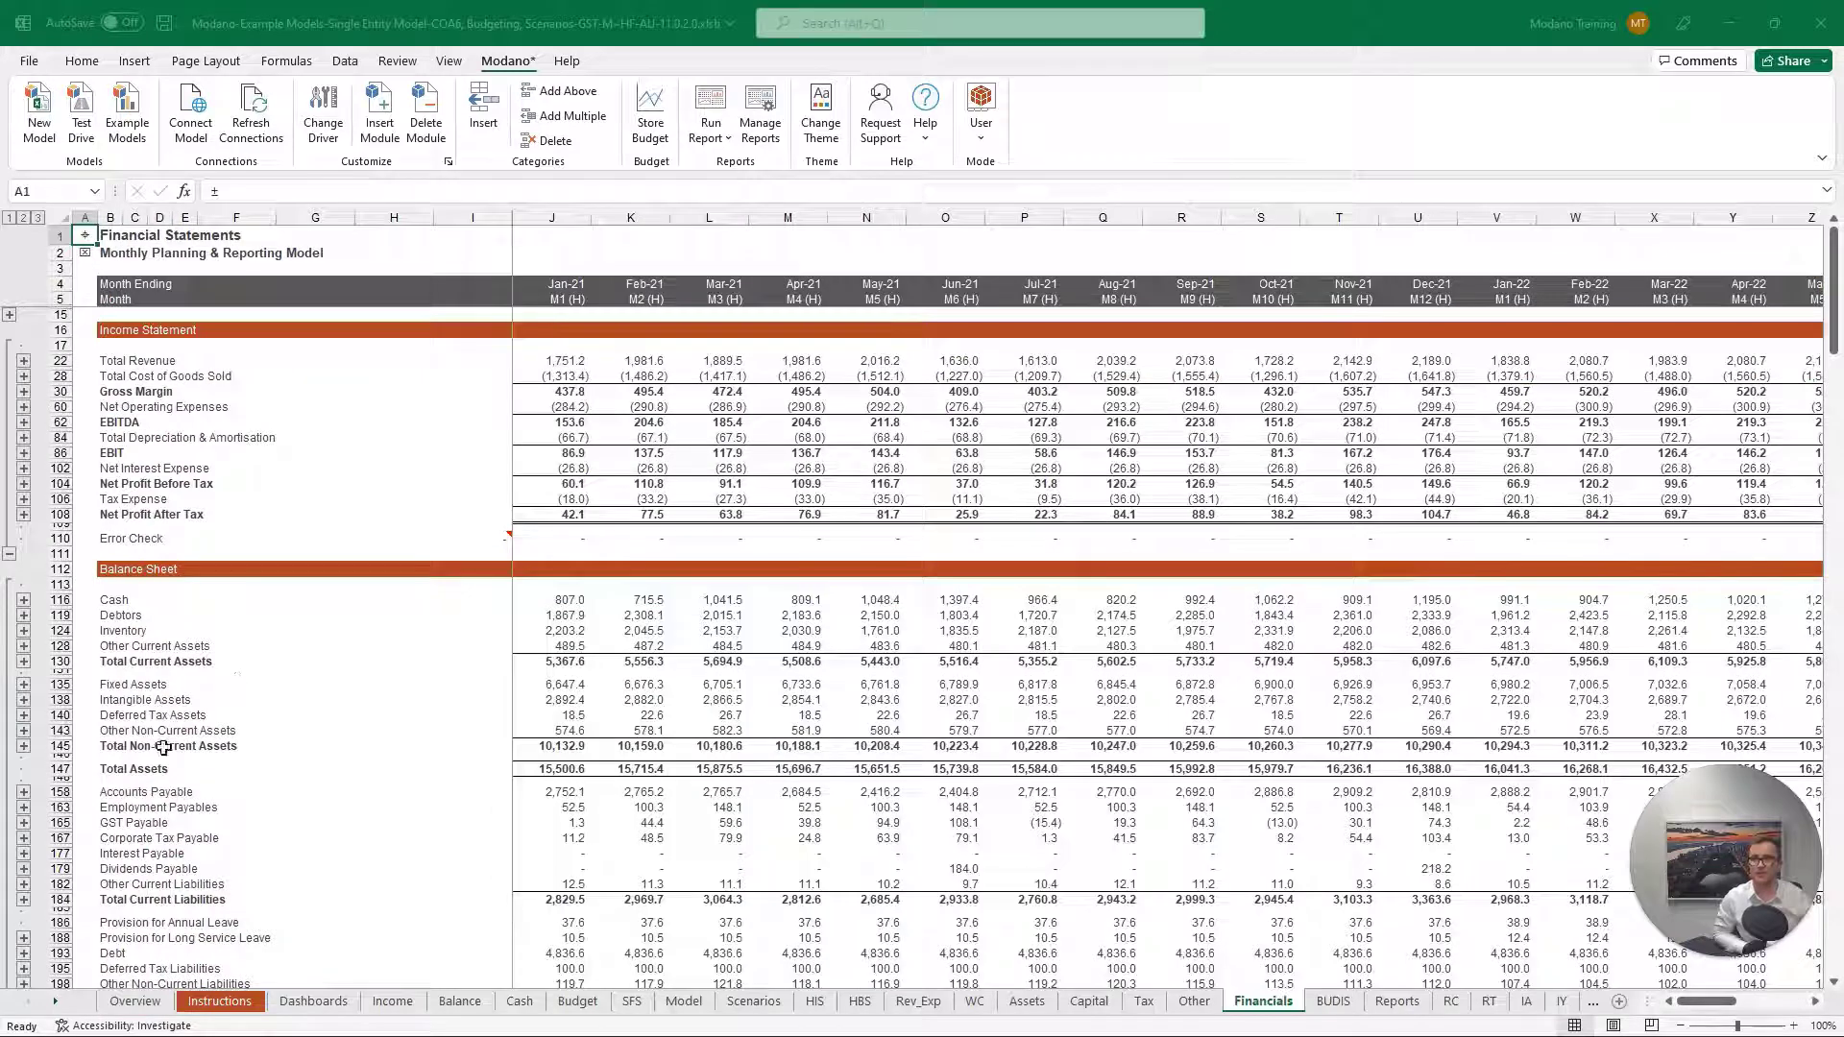
Expand Accounts Payable in the Balance Sheet and examine the Dec-22 Capital Payables balance
click(23, 792)
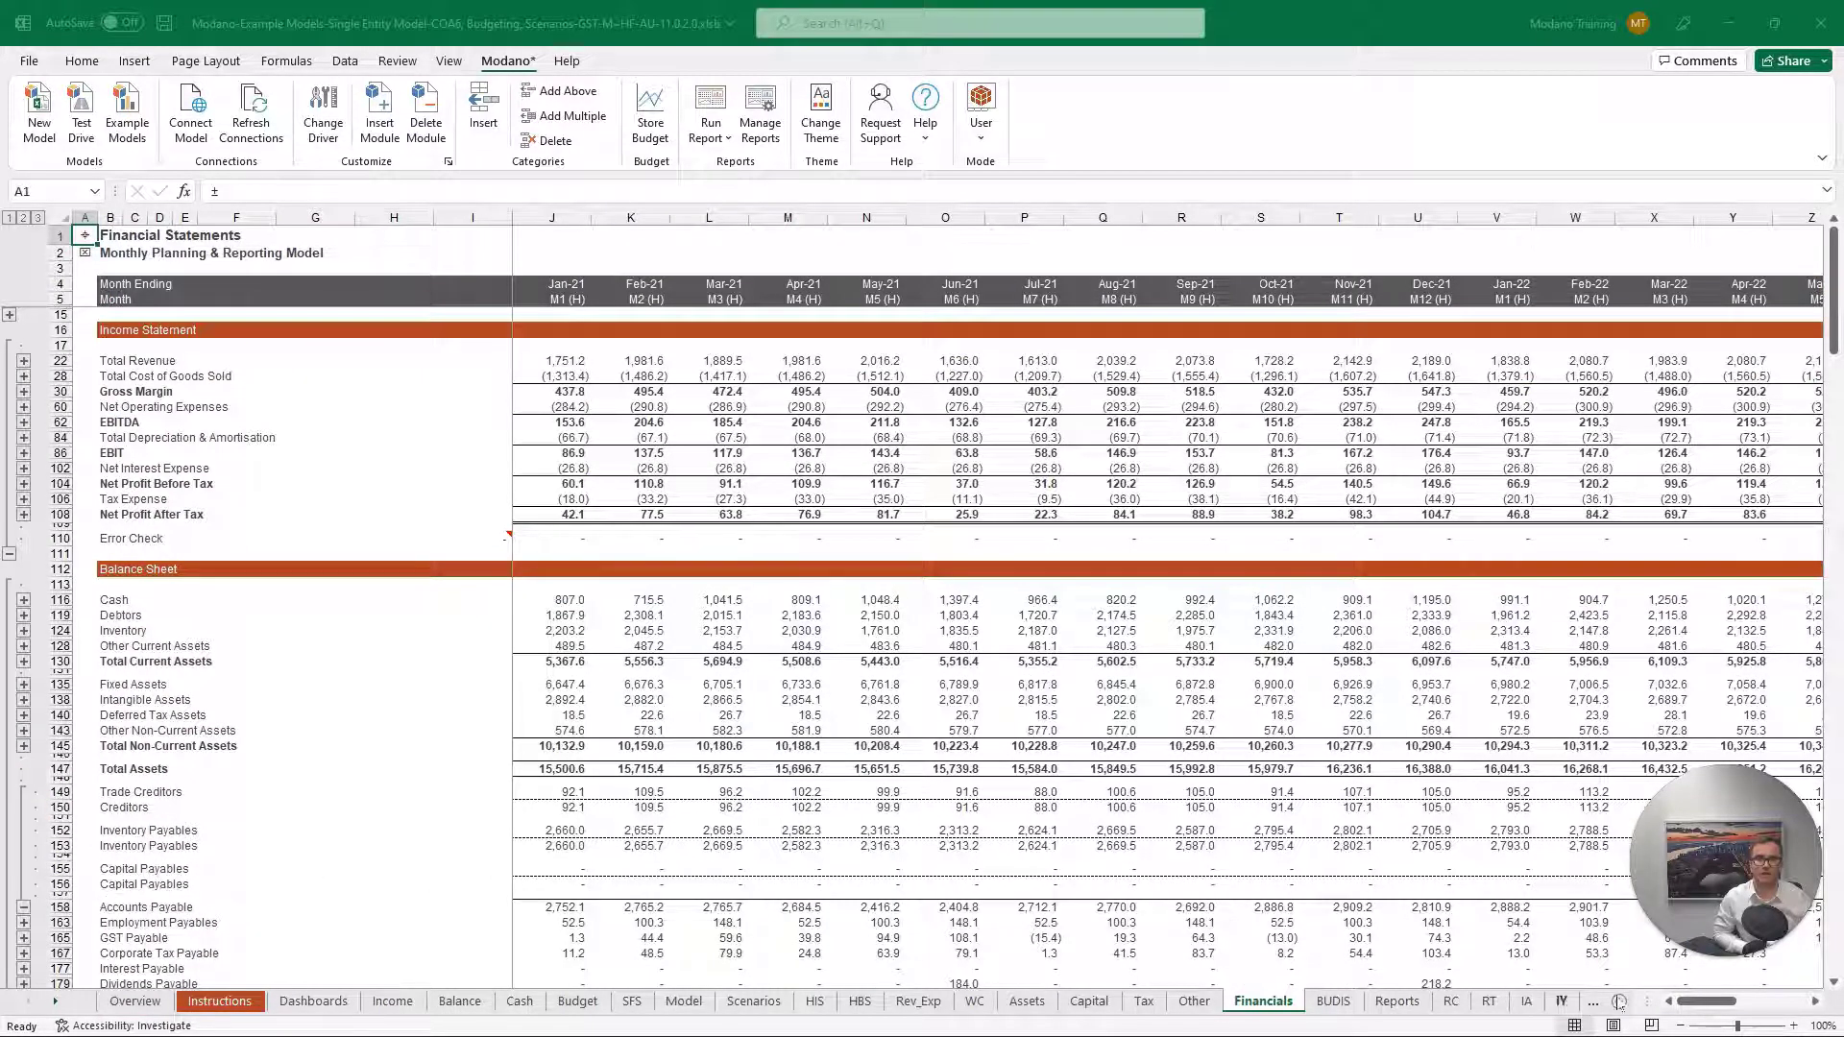
click(1763, 1004)
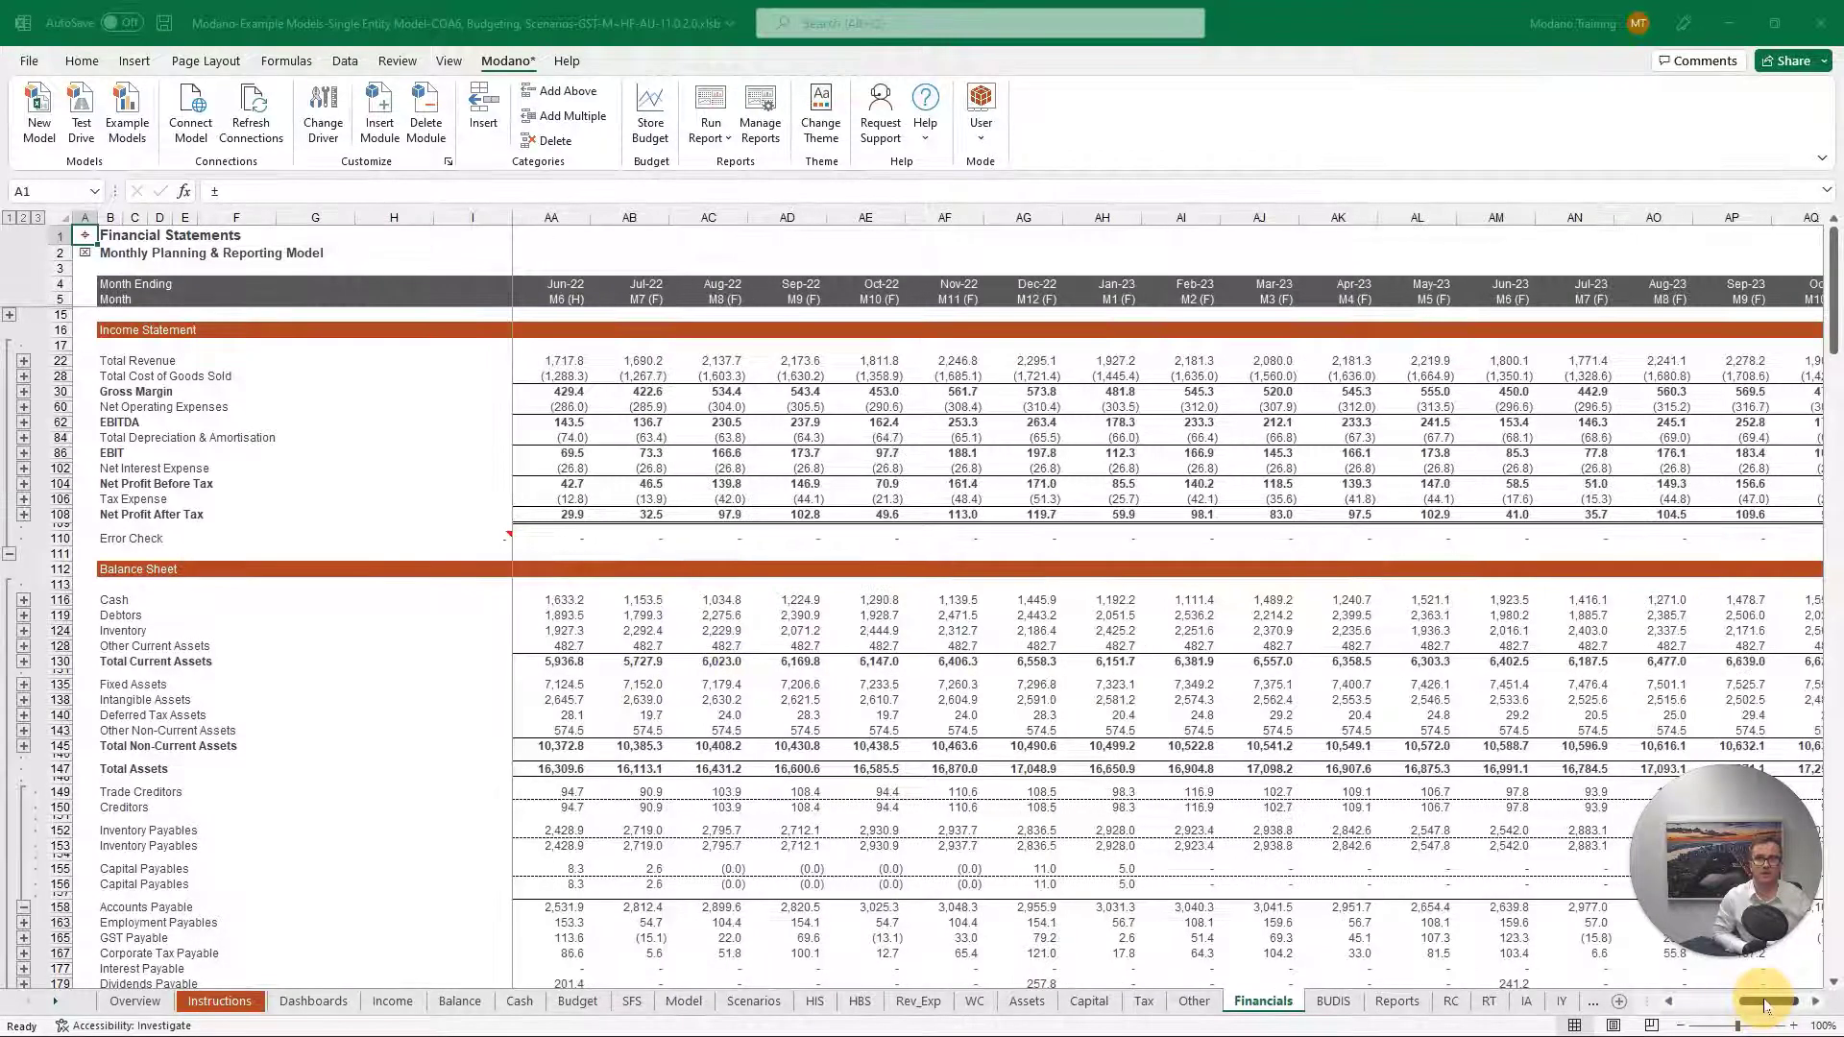
click(1023, 870)
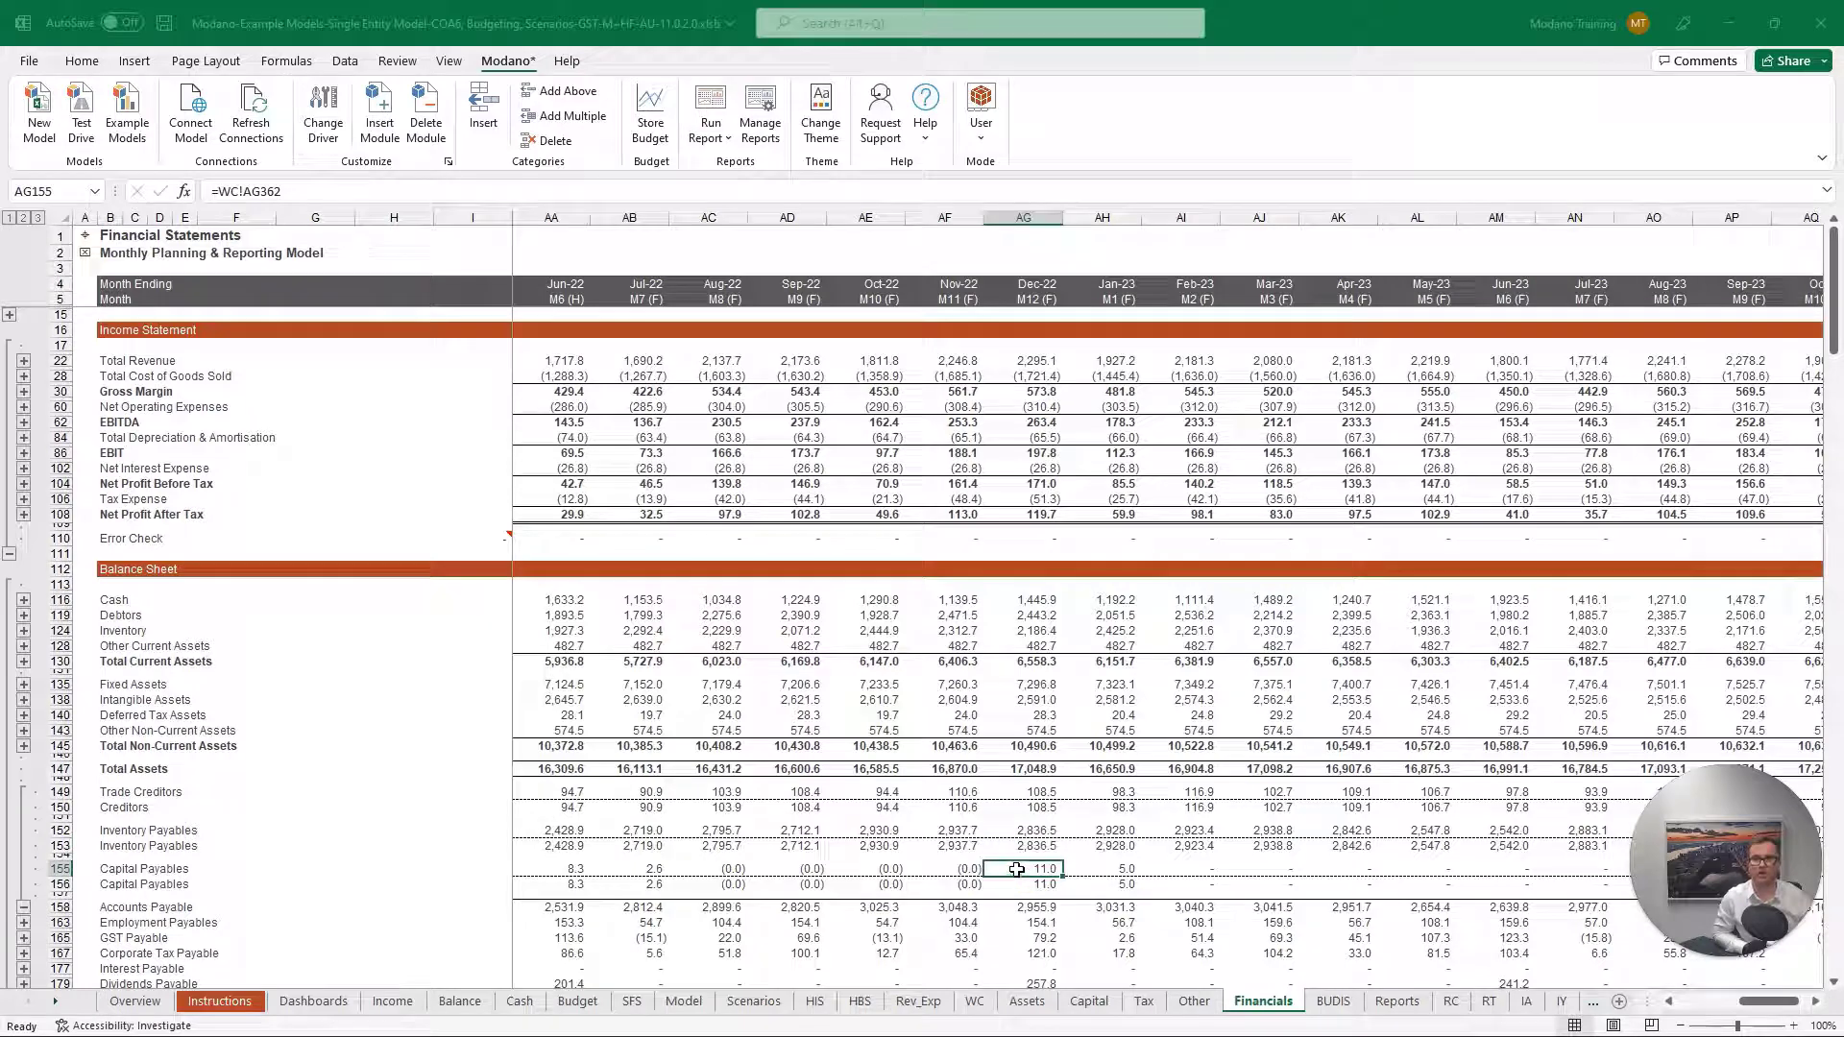
scroll(1016, 869, down, 20)
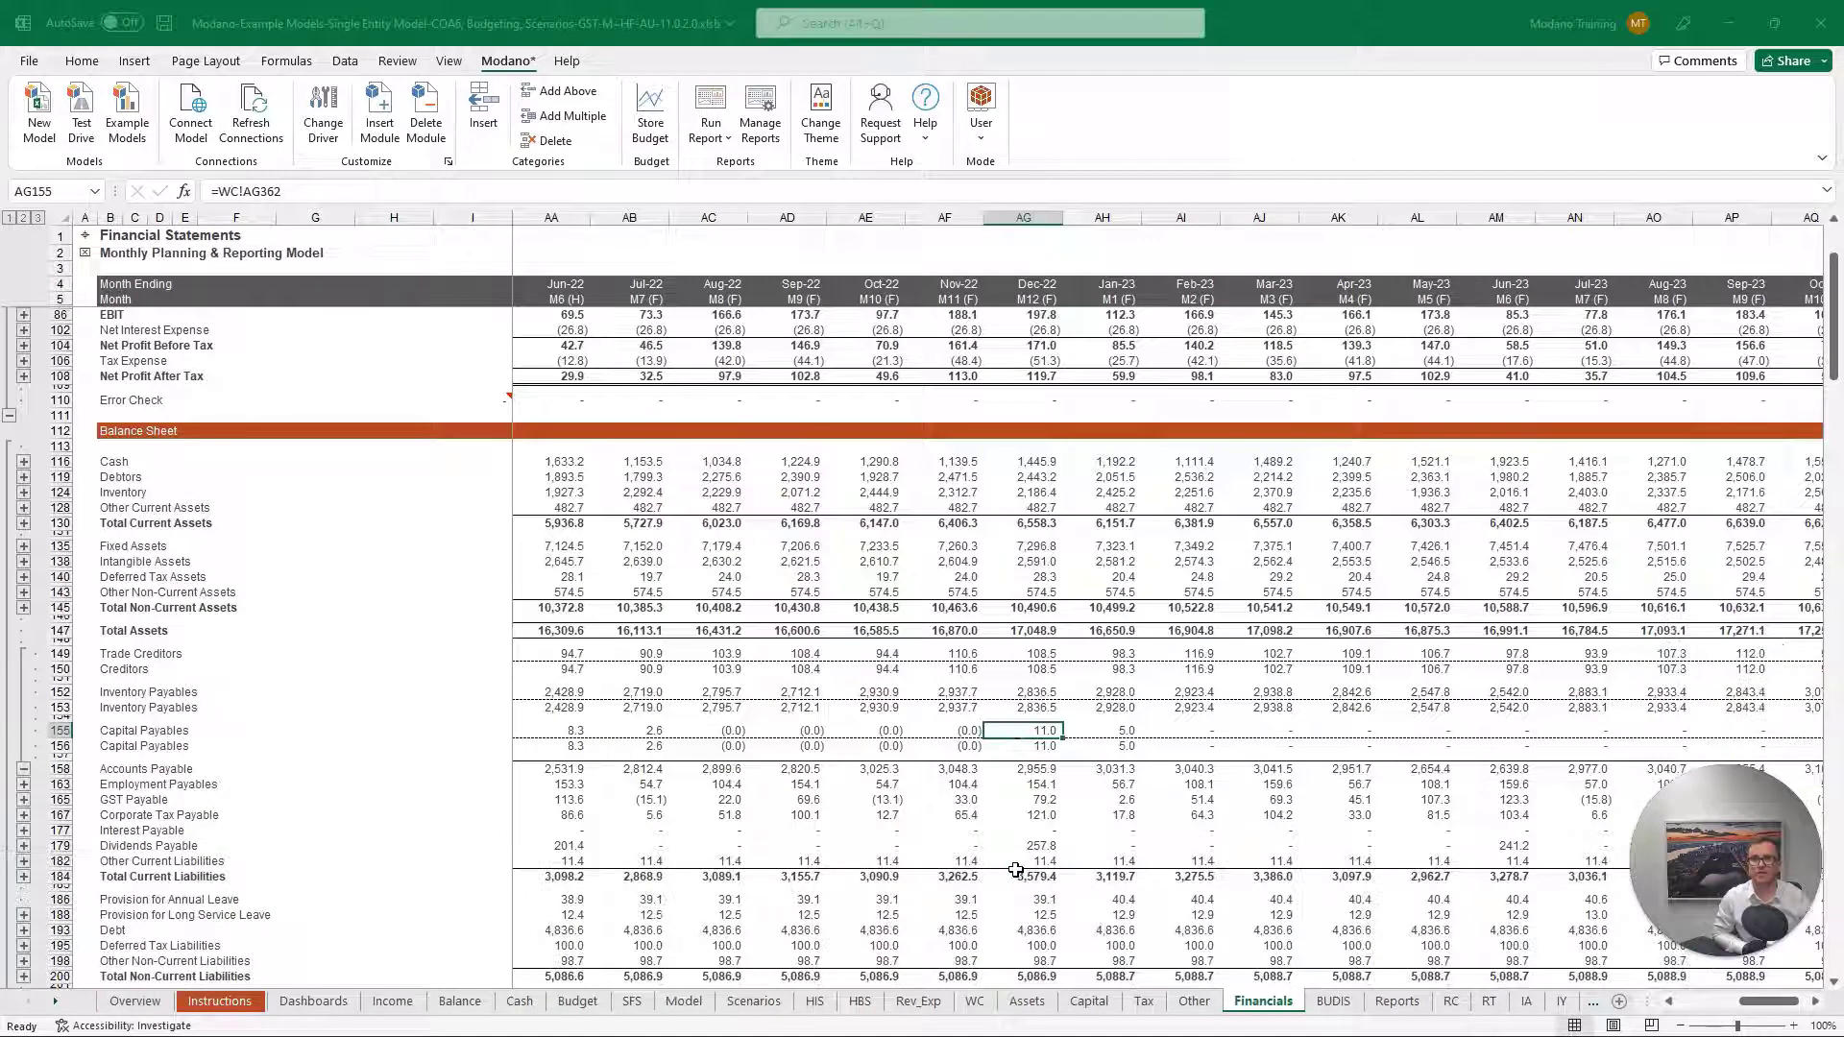